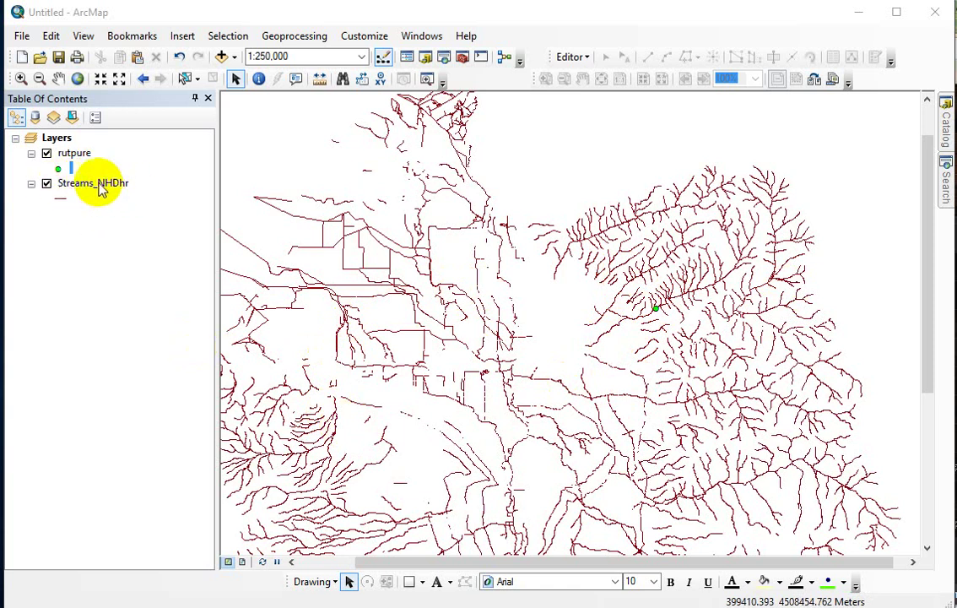
Step: Select and clear the green rupture point a few times to locate it
{"action": "left_click", "coordinate": [655, 309]}
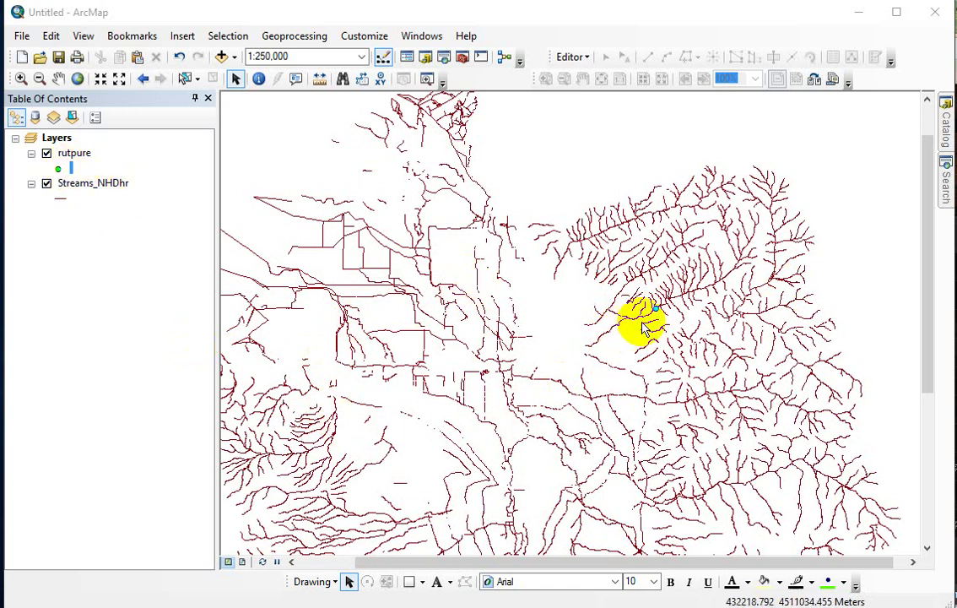
{"action": "left_click", "coordinate": [591, 335]}
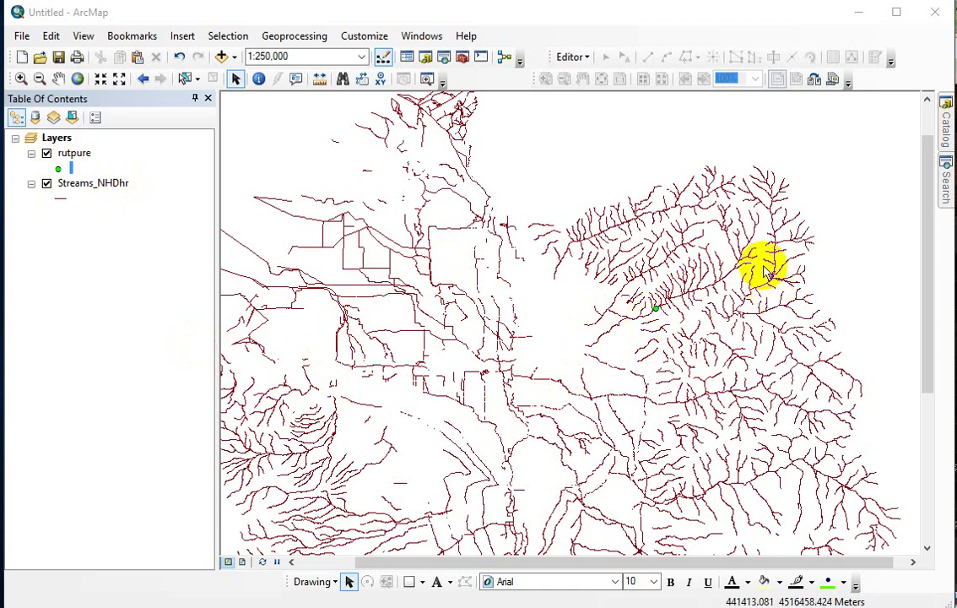
{"action": "left_click", "coordinate": [644, 312]}
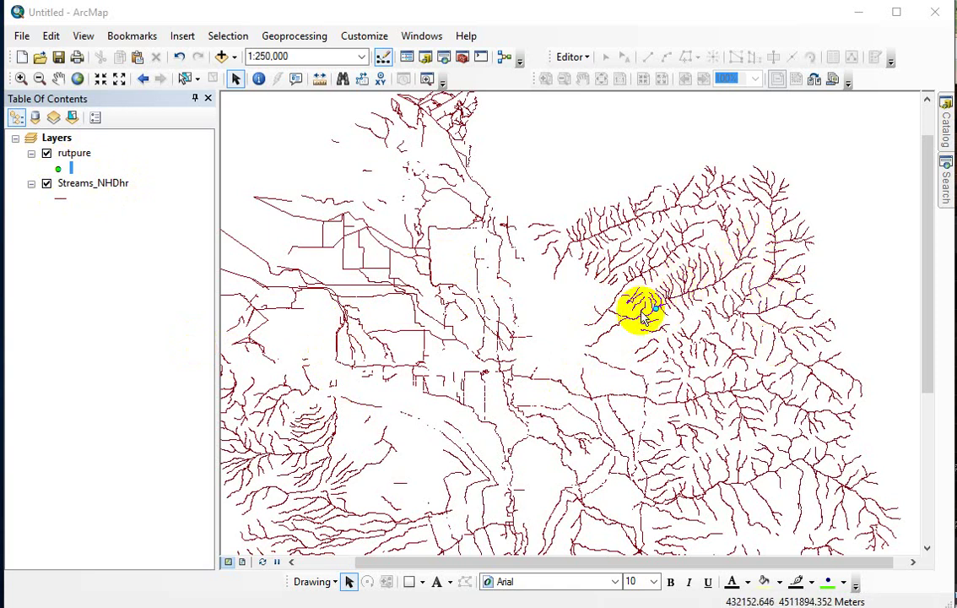
{"action": "left_click", "coordinate": [588, 342]}
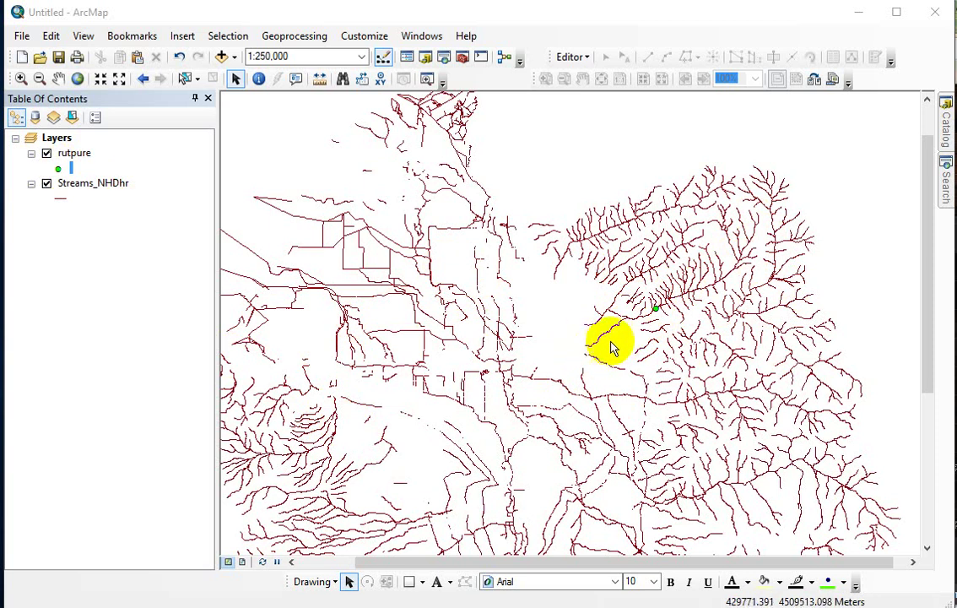
{"action": "left_click", "coordinate": [658, 312]}
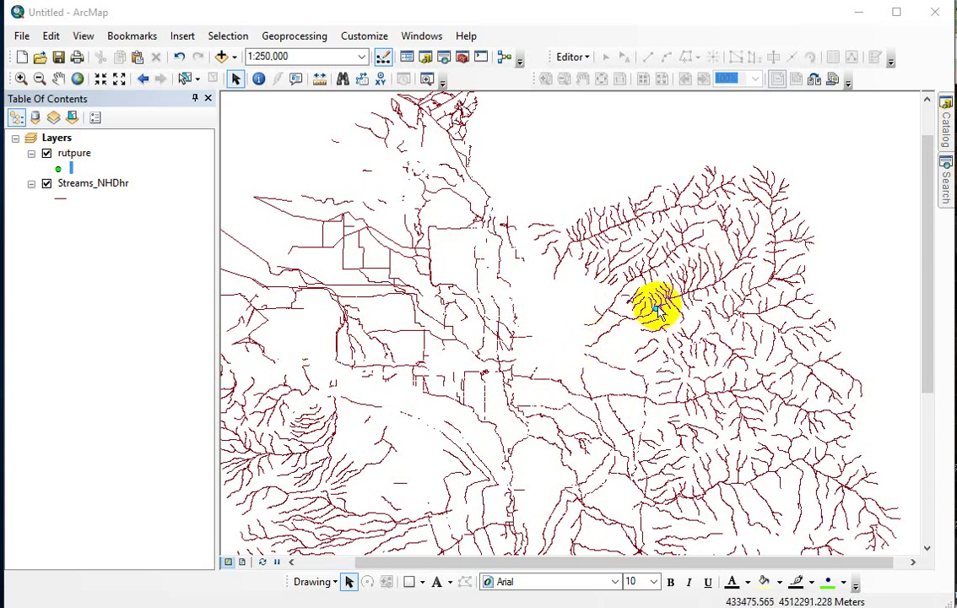
{"action": "left_click", "coordinate": [587, 350]}
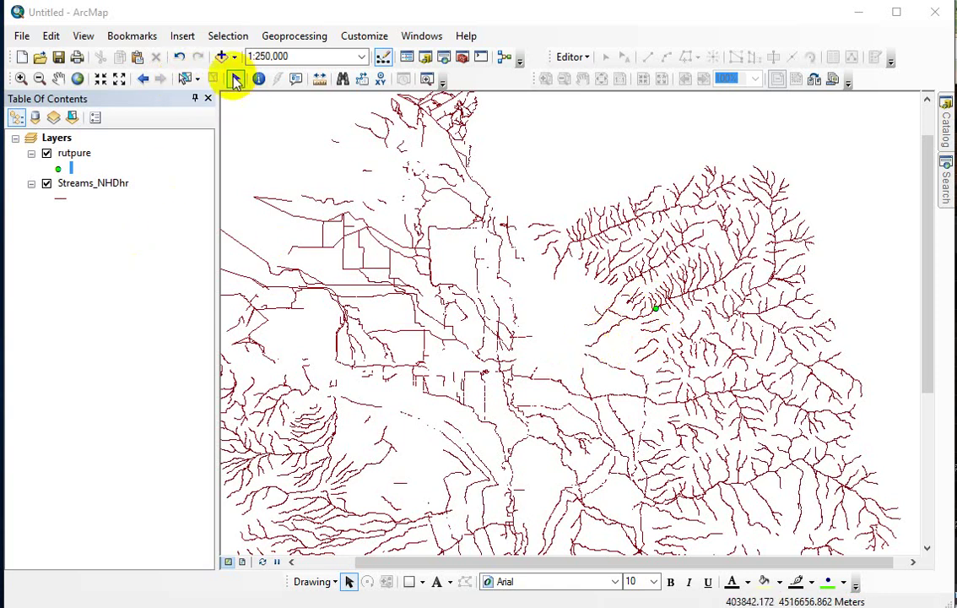
{"action": "left_click", "coordinate": [96, 315]}
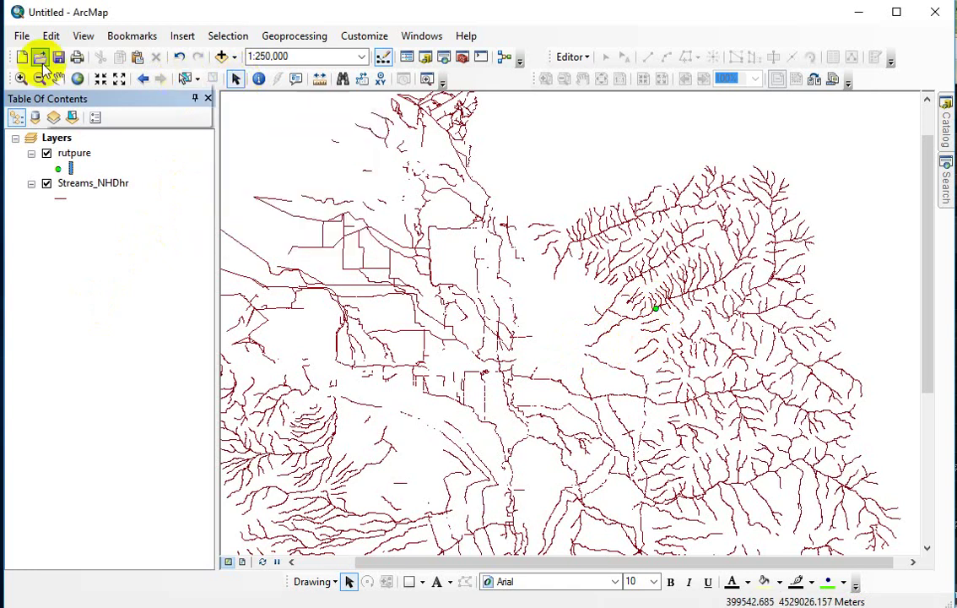
Step: Zoom in on the rupture point on the stream to about 1:4,020
{"action": "left_click", "coordinate": [20, 79]}
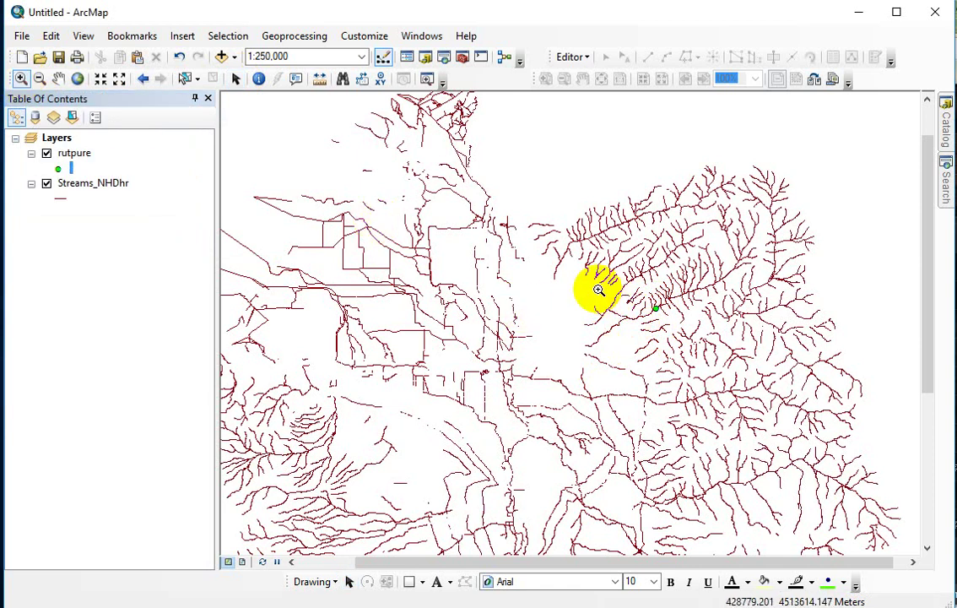
{"action": "left_click_drag", "start_coordinate": [591, 286], "coordinate": [678, 369]}
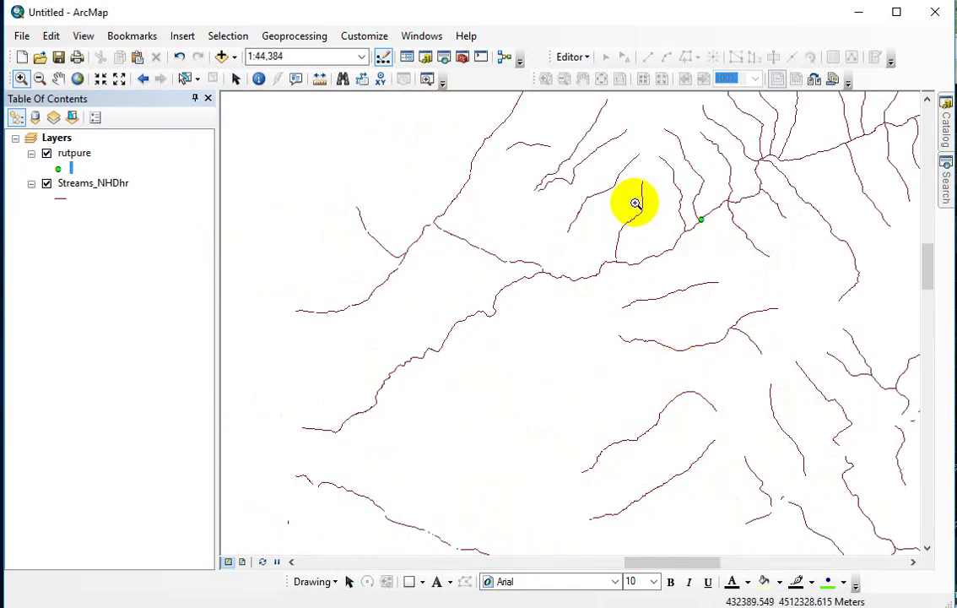
{"action": "left_click_drag", "start_coordinate": [695, 204], "coordinate": [726, 244]}
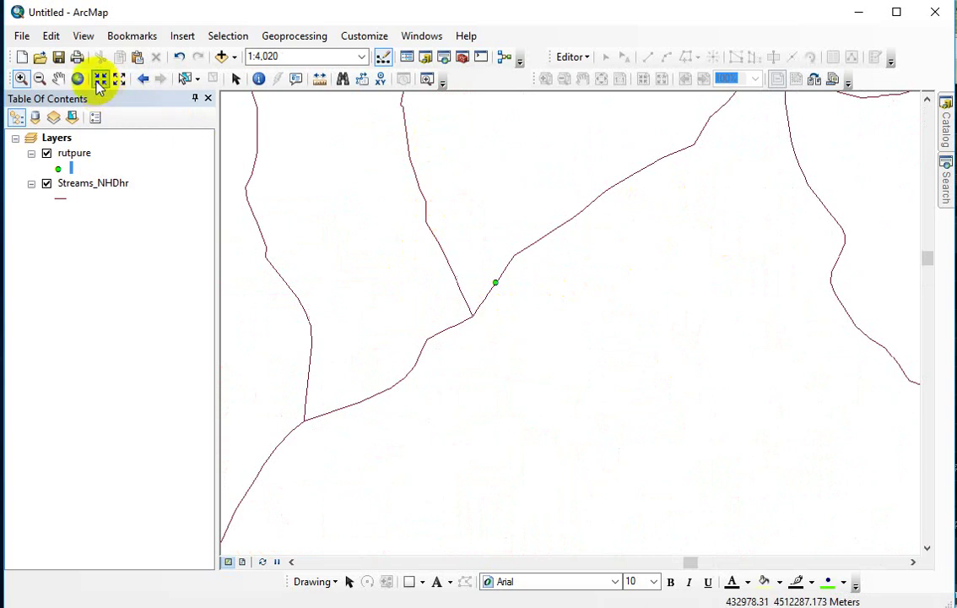
Step: Select the upper-right Streams_NHDhr segment passing through the rupture point
{"action": "left_click", "coordinate": [186, 78]}
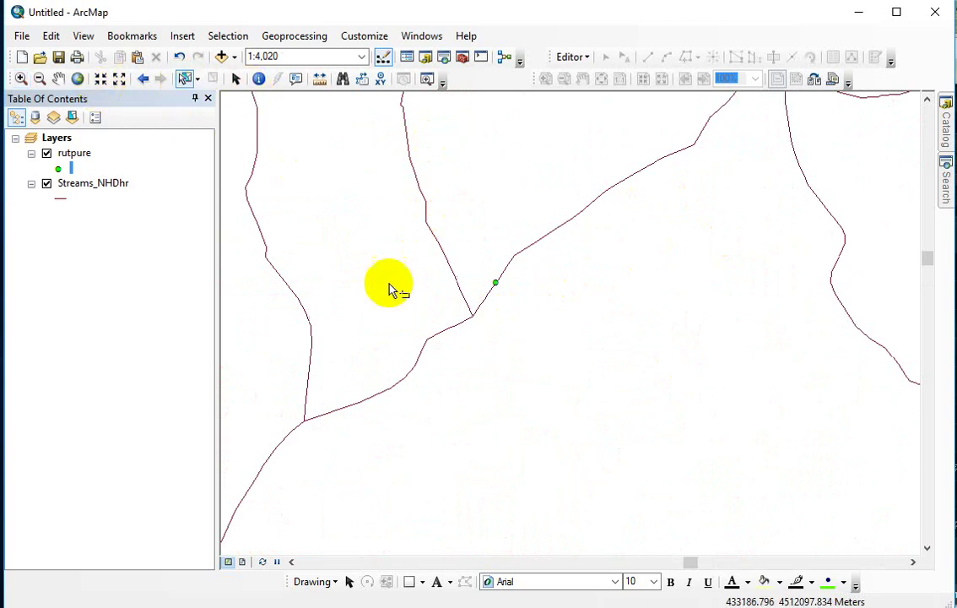
{"action": "left_click", "coordinate": [495, 290]}
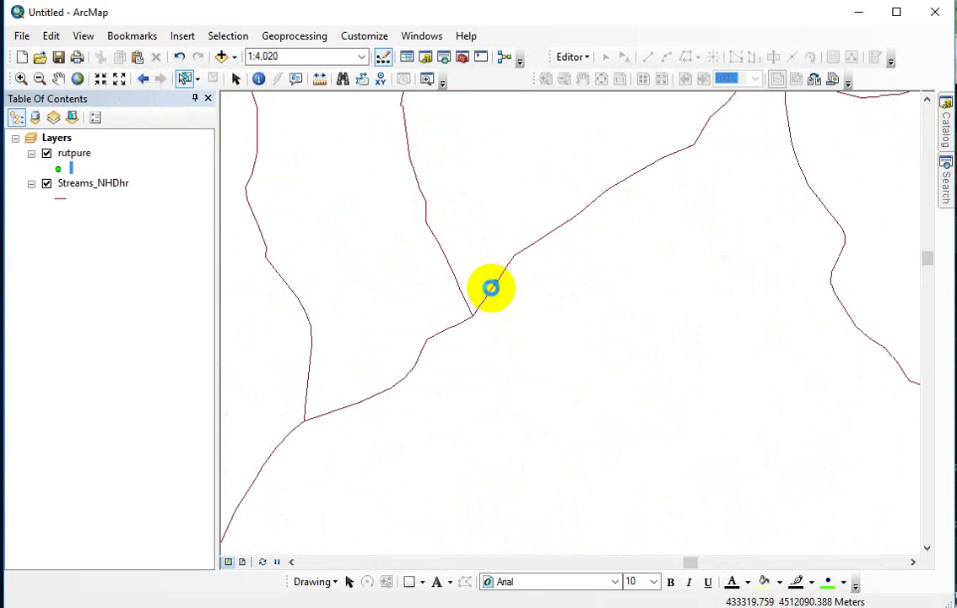
{"action": "left_click", "coordinate": [494, 288]}
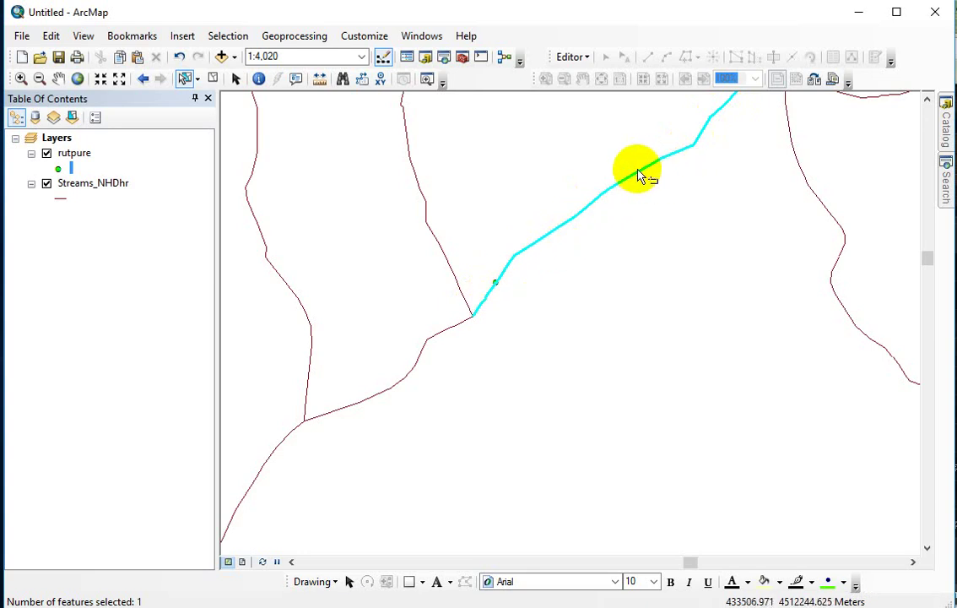
{"action": "left_click", "coordinate": [464, 324]}
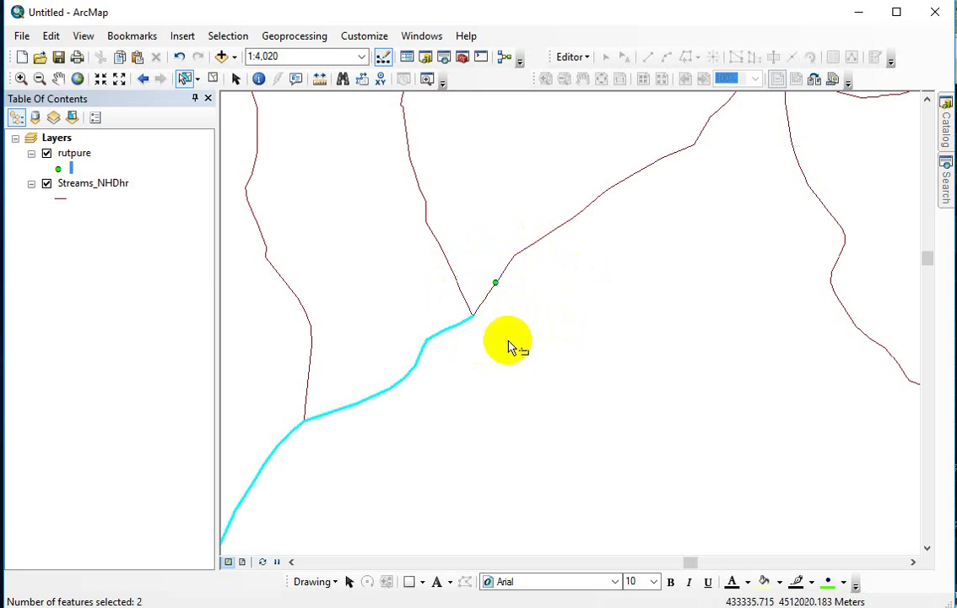
{"action": "left_click", "coordinate": [487, 301]}
{"action": "left_click", "coordinate": [489, 298]}
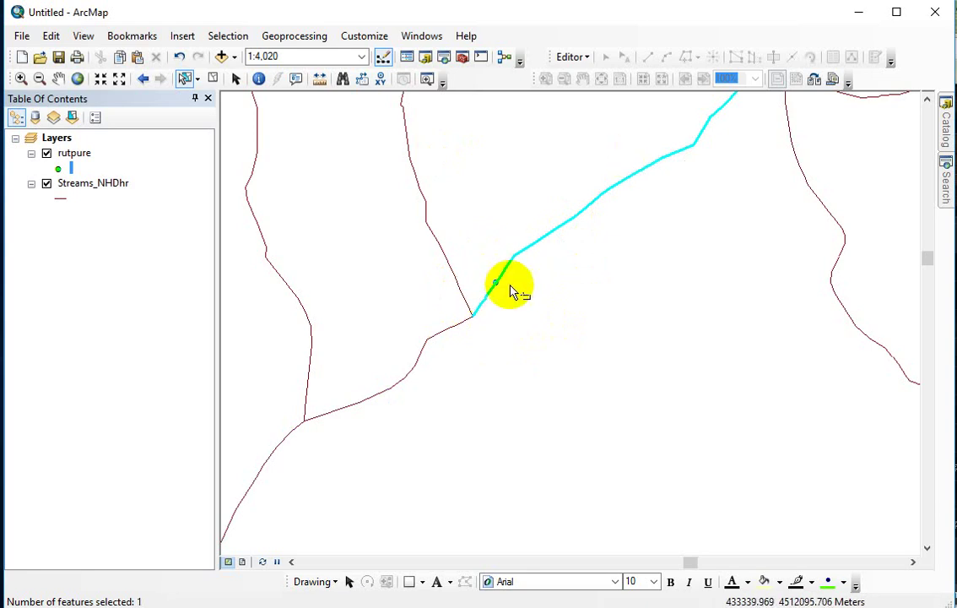
Step: Start an edit session on Streams_NHDhr from its layer context menu
{"action": "left_click", "coordinate": [574, 57]}
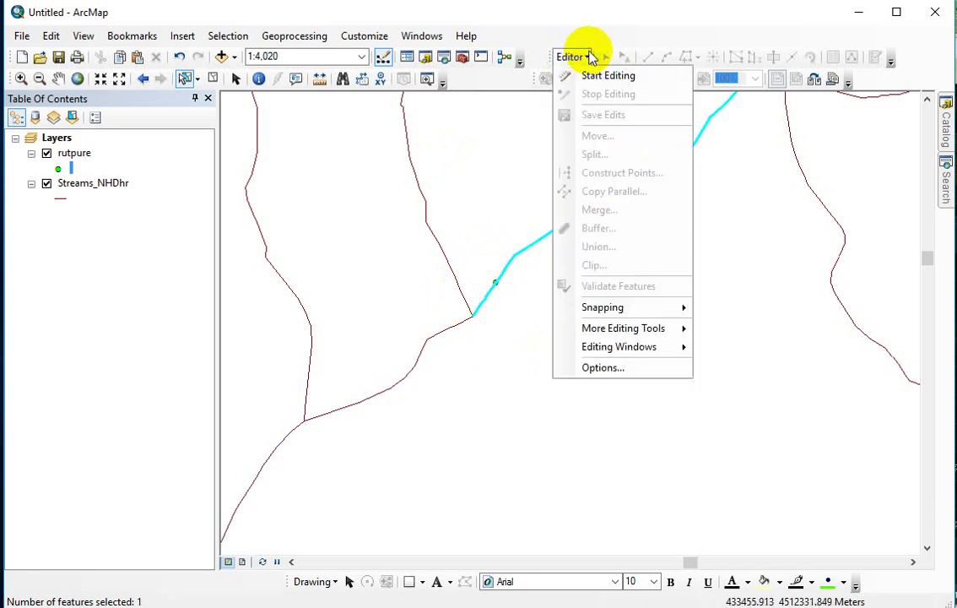
{"action": "left_click", "coordinate": [580, 59]}
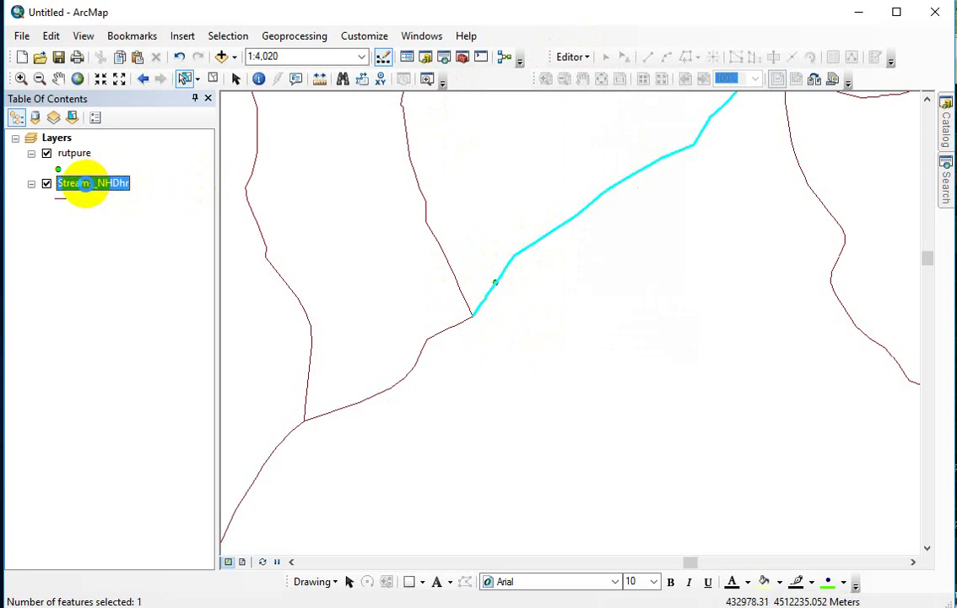
{"action": "right_click", "coordinate": [89, 183]}
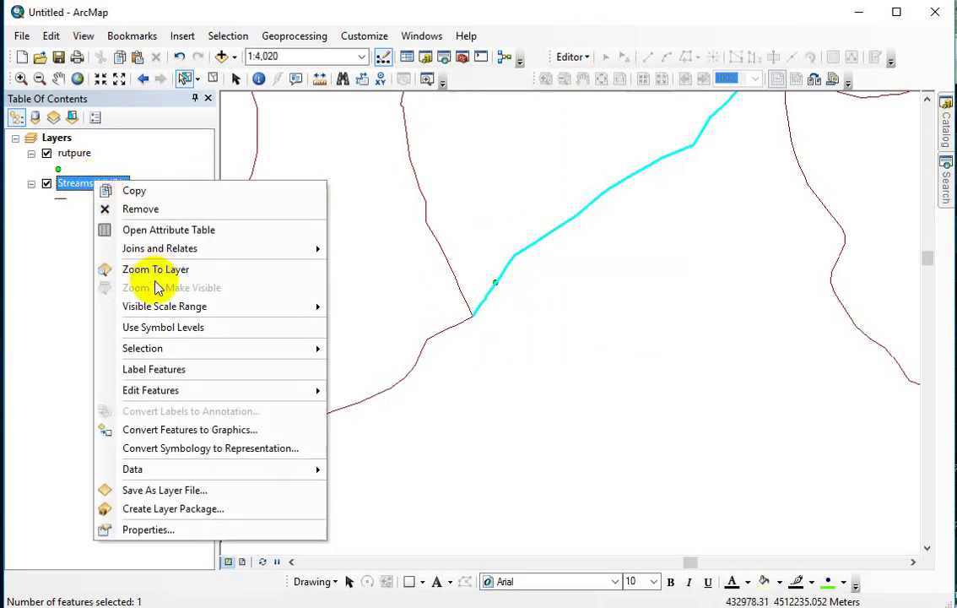
{"action": "mouse_move", "coordinate": [174, 387]}
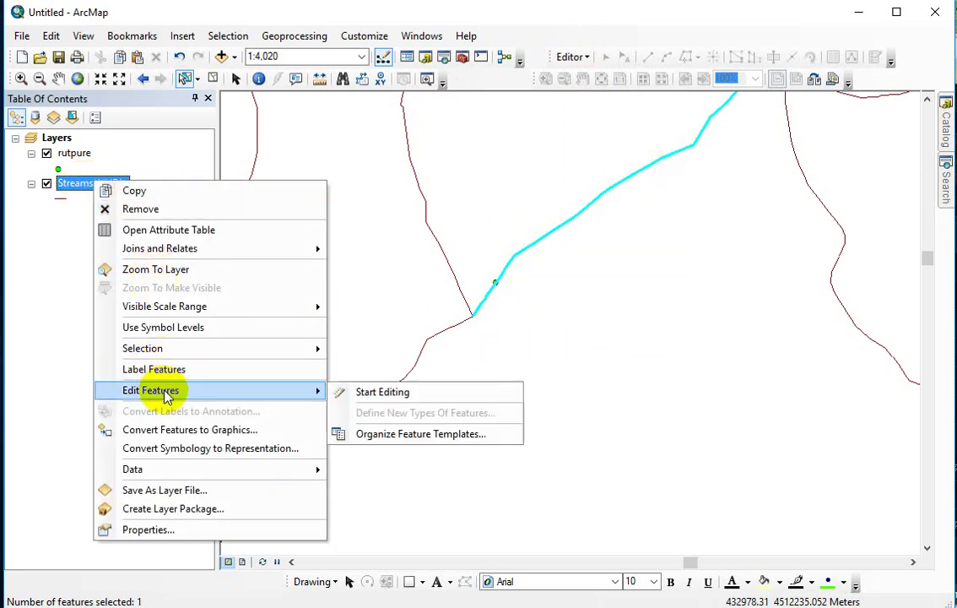
{"action": "left_click", "coordinate": [384, 393]}
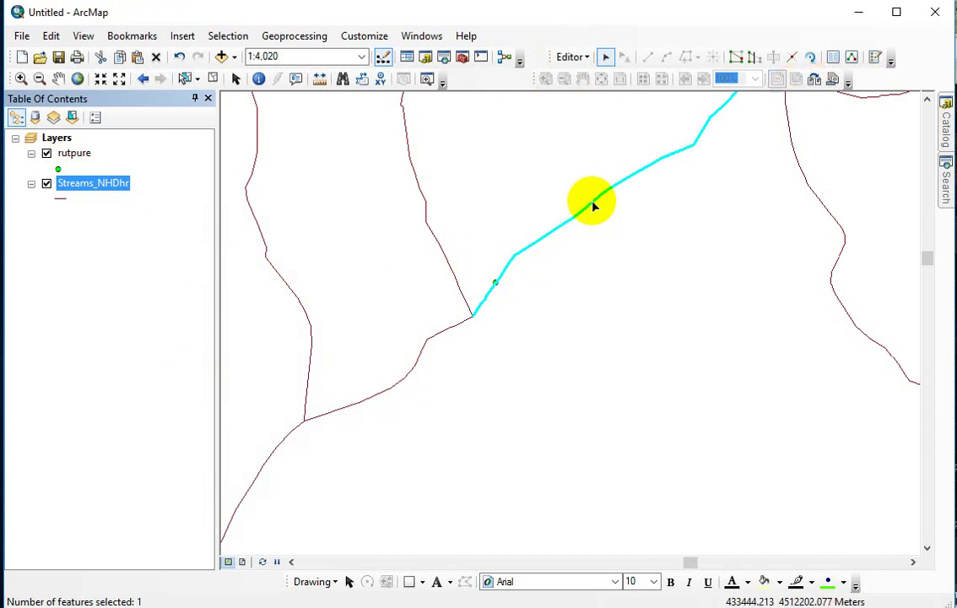
Step: Split the stream at the rupture point, then check the lower and upper pieces
{"action": "left_click", "coordinate": [792, 58]}
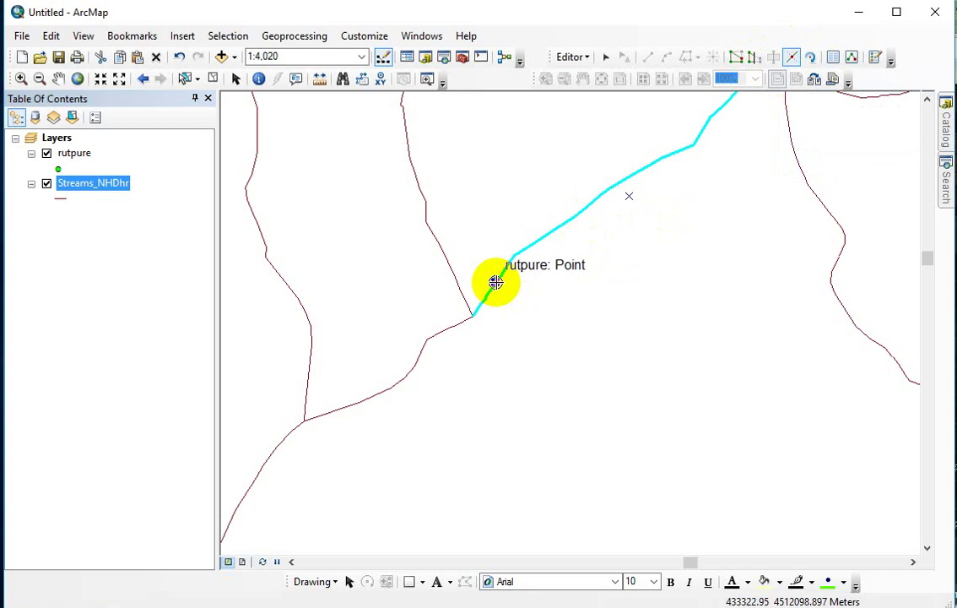
{"action": "left_click", "coordinate": [495, 281]}
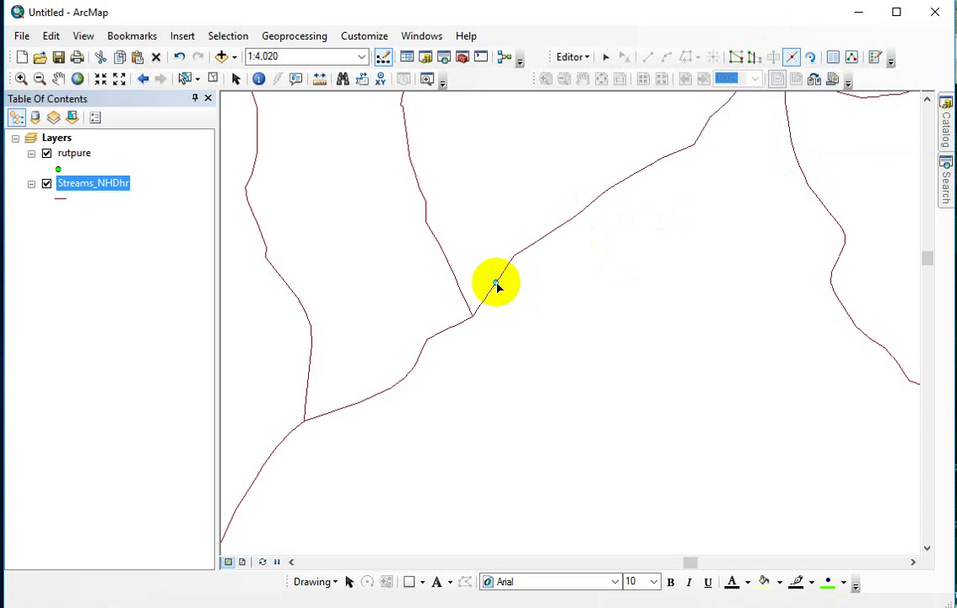
{"action": "left_click", "coordinate": [486, 302]}
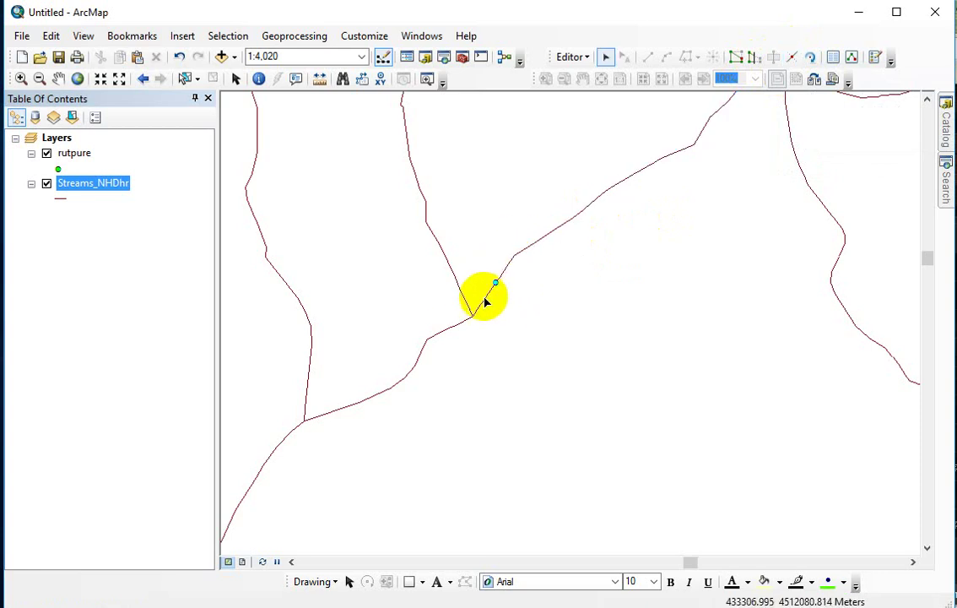
{"action": "left_click", "coordinate": [486, 303]}
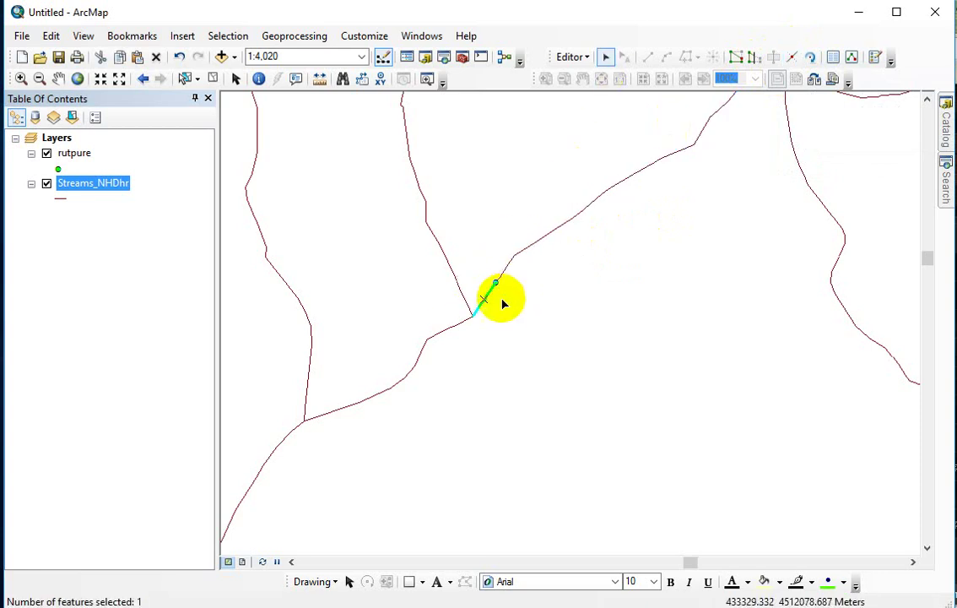
{"action": "left_click", "coordinate": [532, 247]}
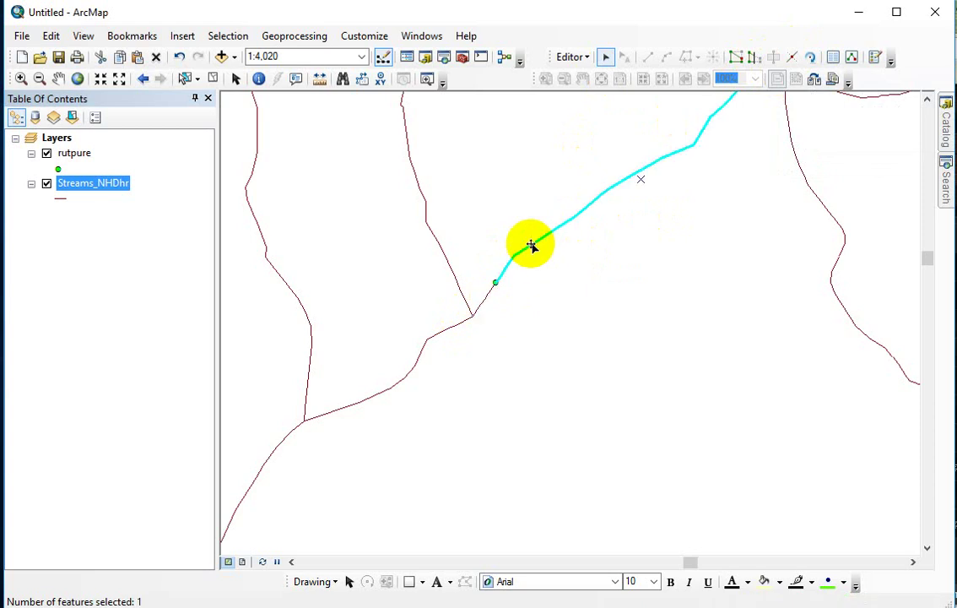
{"action": "left_click", "coordinate": [483, 305]}
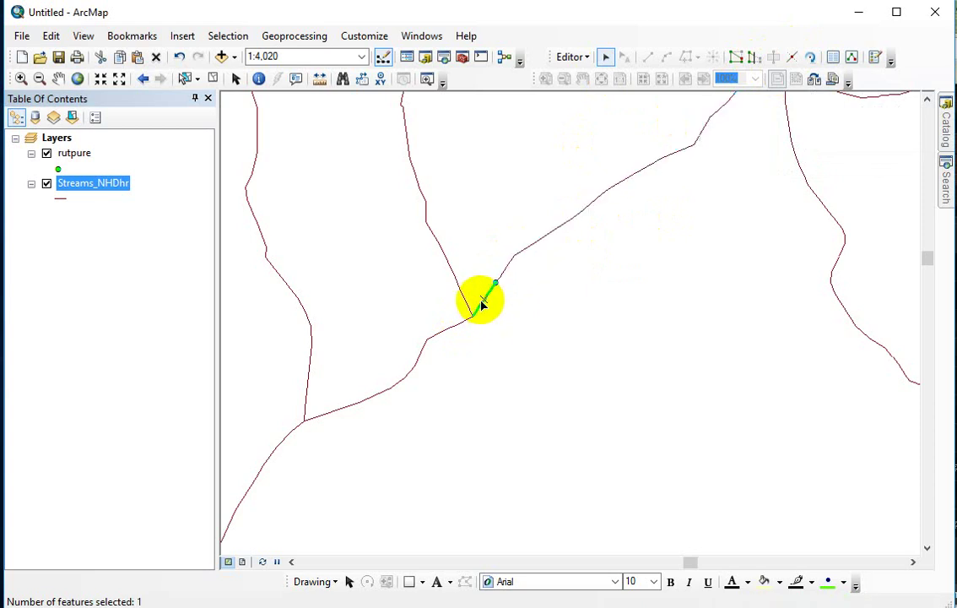
{"action": "left_click", "coordinate": [524, 250]}
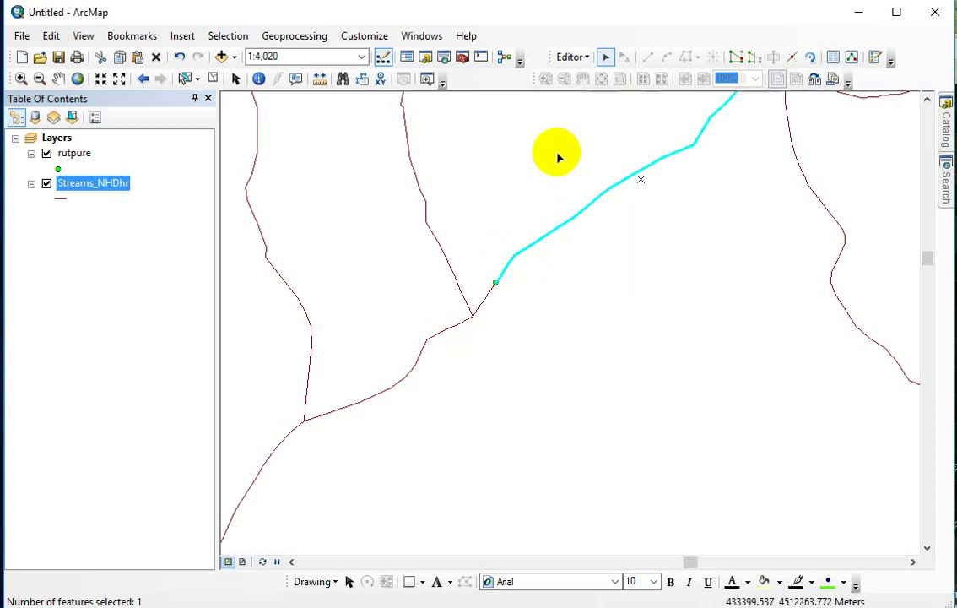
{"action": "left_click", "coordinate": [571, 58]}
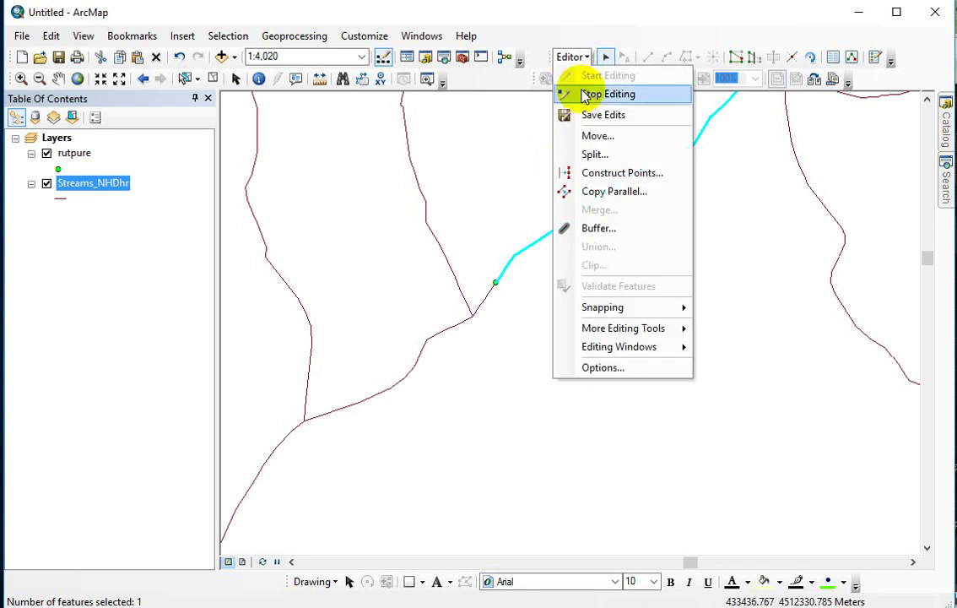
Step: Stop editing and save the split, then return to the Select Features tool
{"action": "left_click", "coordinate": [602, 95]}
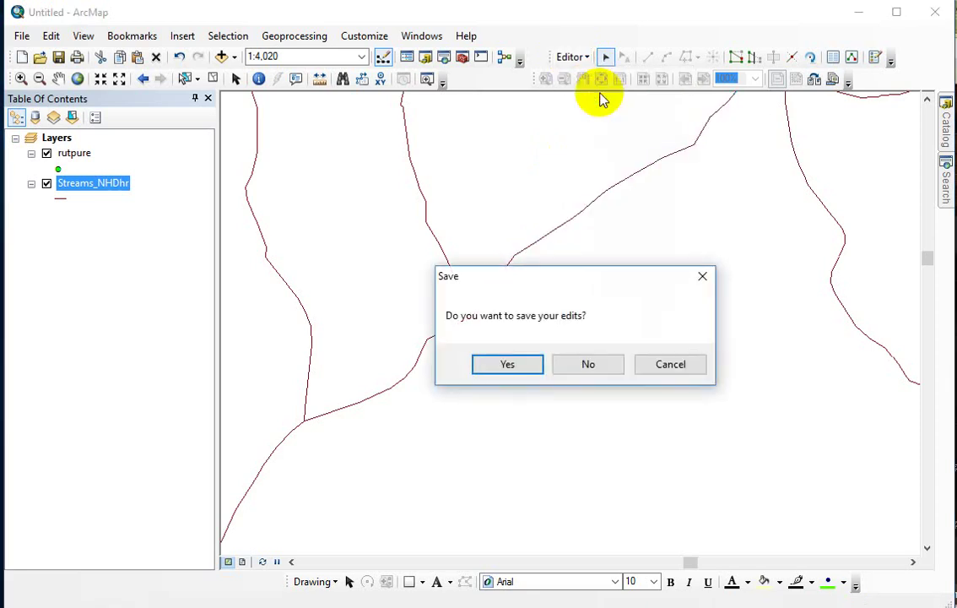
{"action": "left_click", "coordinate": [511, 364]}
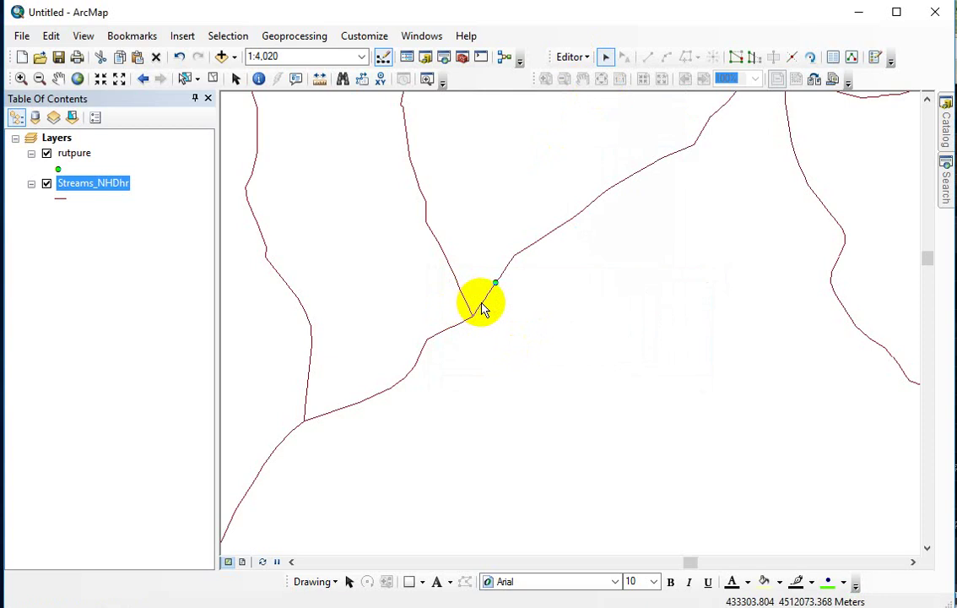
{"action": "left_click", "coordinate": [185, 79]}
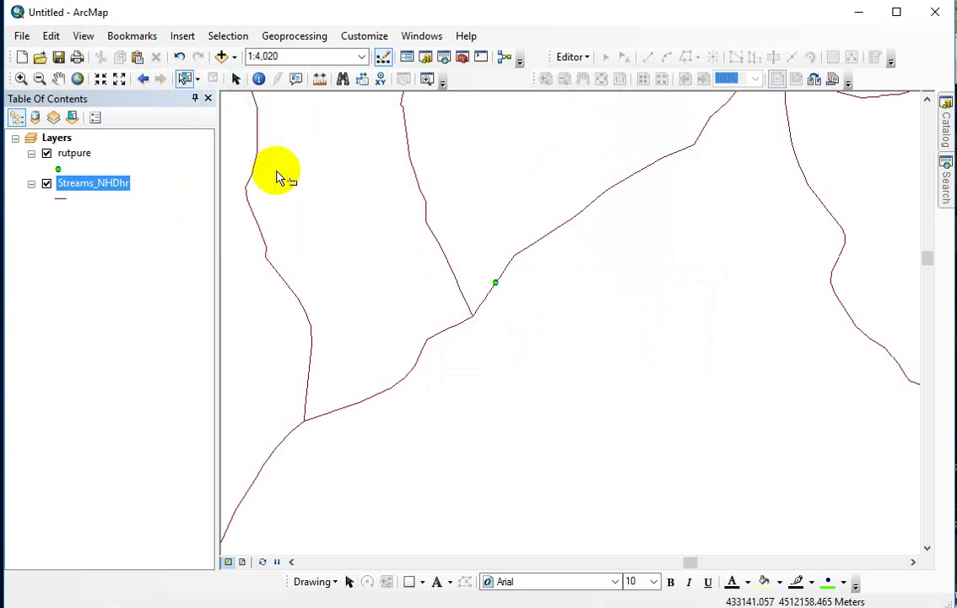
Step: Select the short segment below the rupture point plus the next downstream segment
{"action": "left_click", "coordinate": [490, 291]}
{"action": "left_click", "coordinate": [487, 304]}
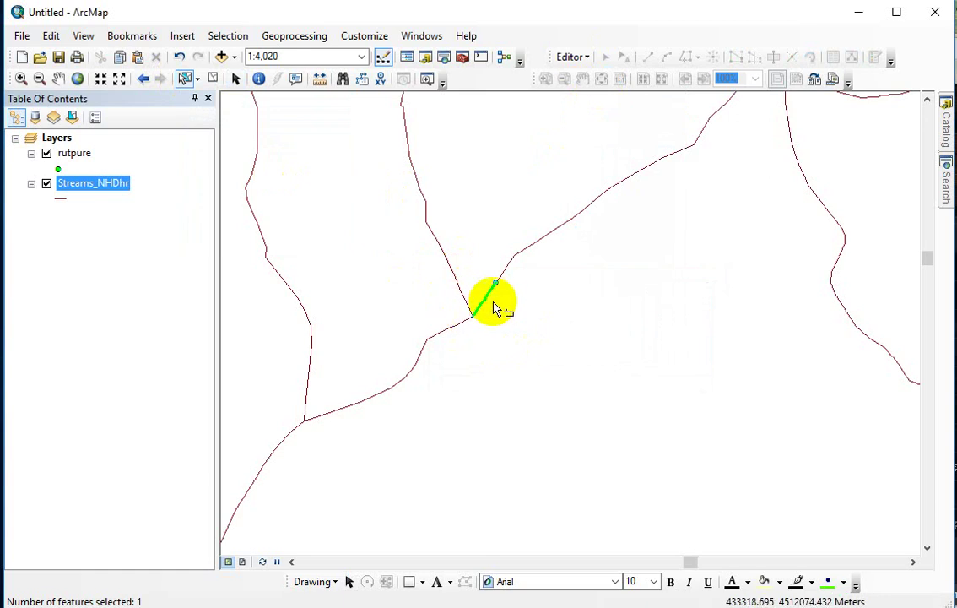
{"action": "left_click", "coordinate": [455, 328], "text": "shift"}
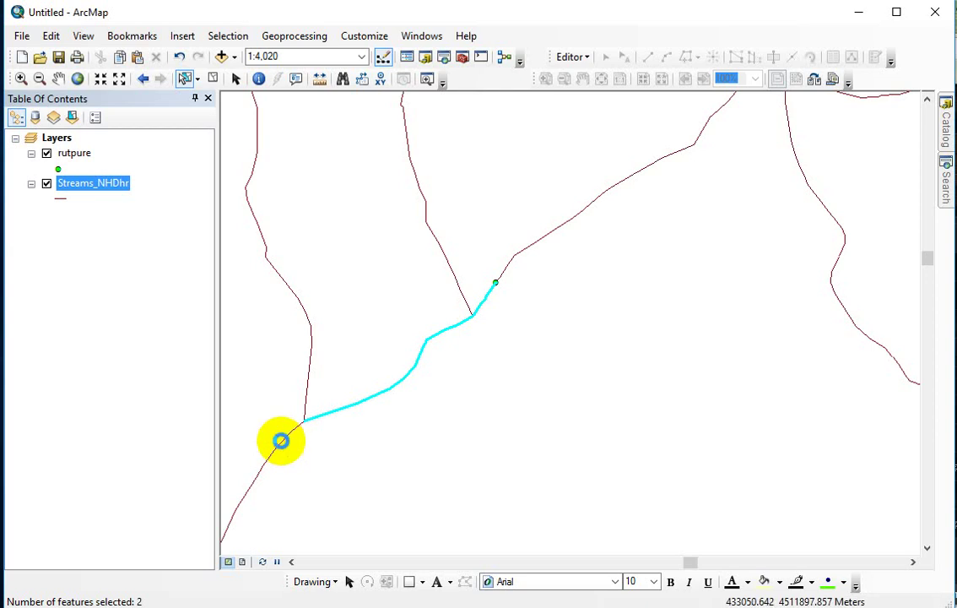
Step: Pan and zoom out to about 1:58,040 to show the wider stream network
{"action": "left_click", "coordinate": [59, 80]}
{"action": "left_click_drag", "start_coordinate": [446, 439], "coordinate": [799, 262]}
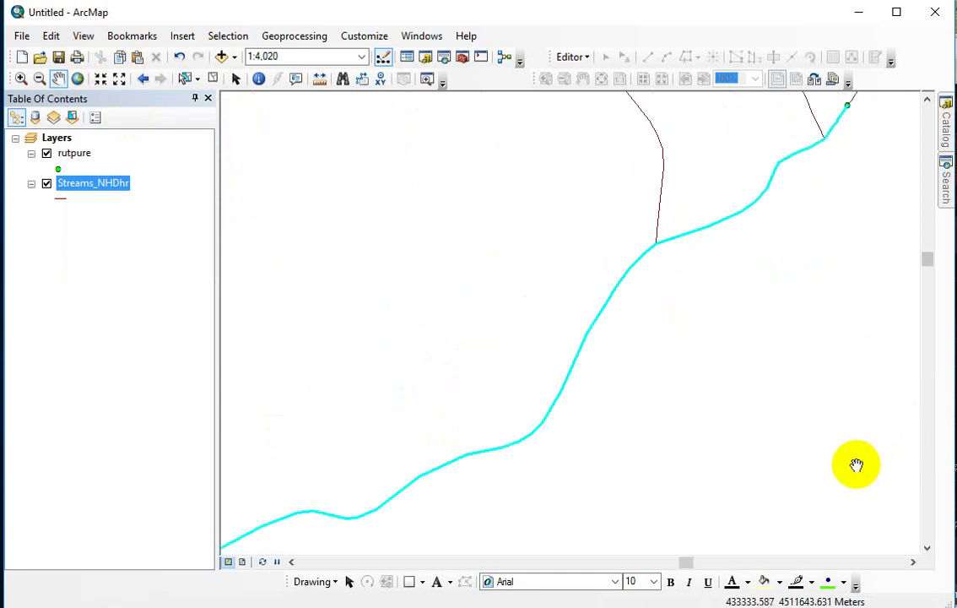
{"action": "left_click", "coordinate": [39, 79]}
{"action": "left_click", "coordinate": [685, 374]}
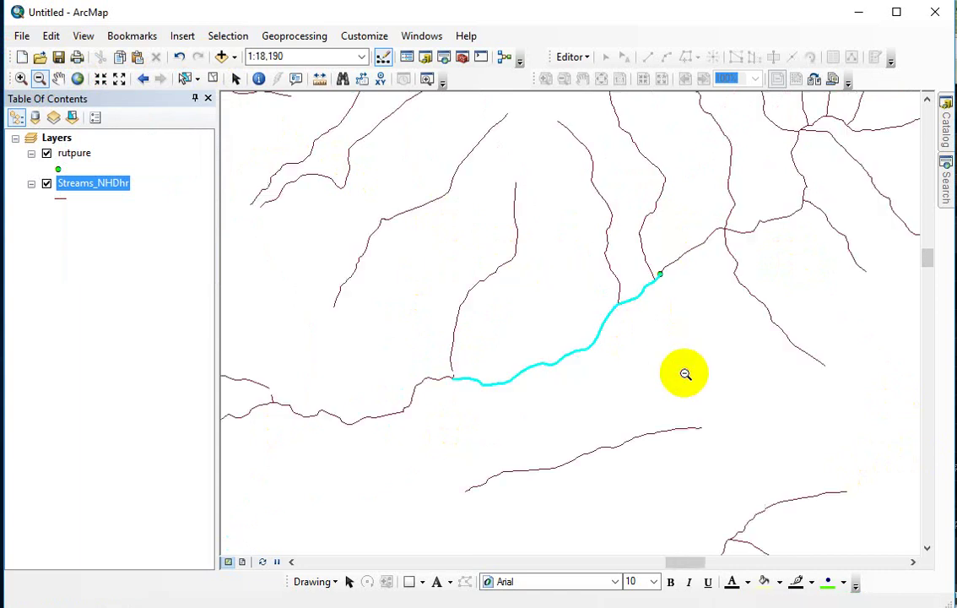
{"action": "left_click_drag", "start_coordinate": [380, 317], "coordinate": [679, 463]}
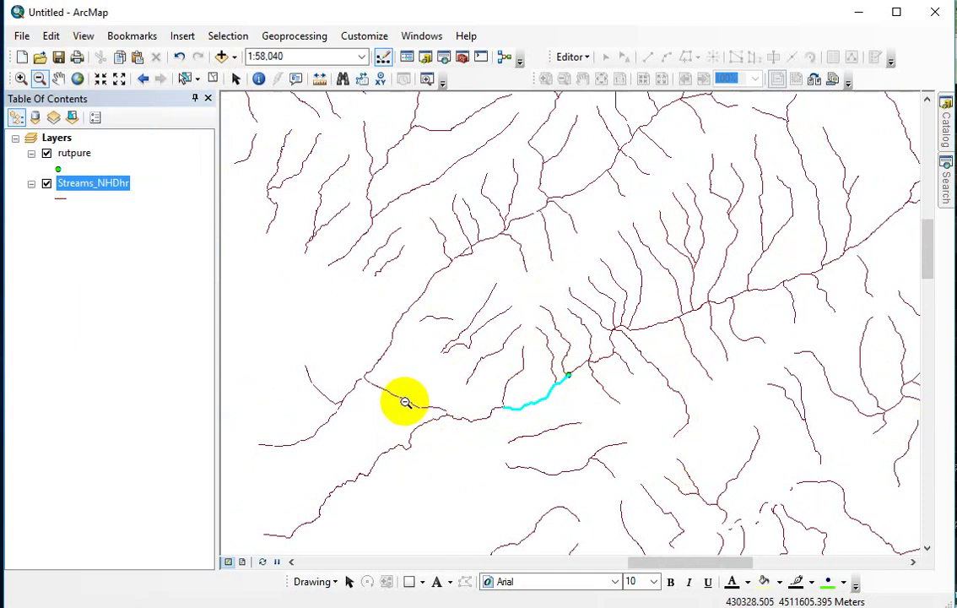
Step: Box-select the downstream creek segments until six Streams_NHDhr features are selected
{"action": "left_click", "coordinate": [185, 78]}
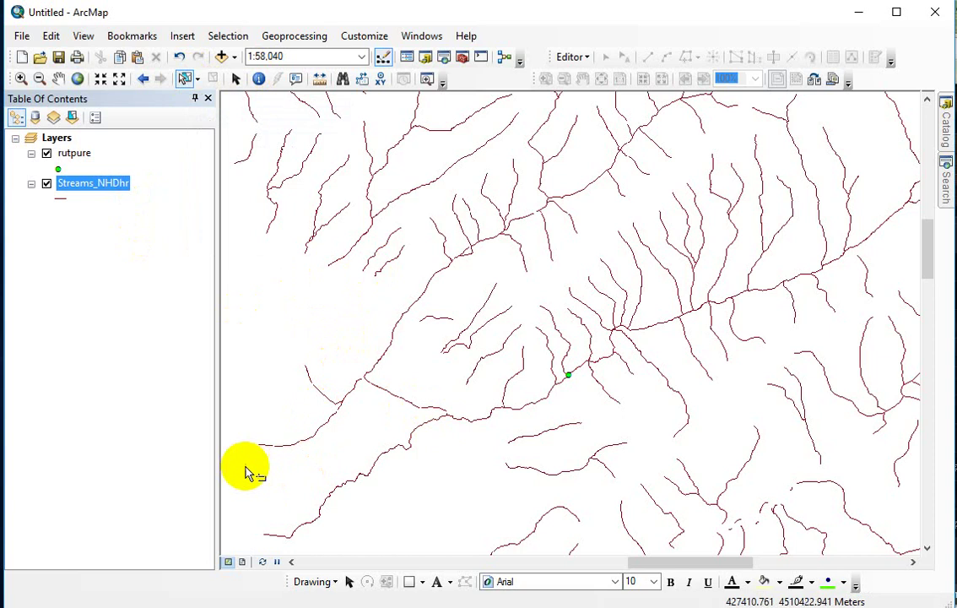
{"action": "left_click_drag", "start_coordinate": [249, 459], "coordinate": [437, 553]}
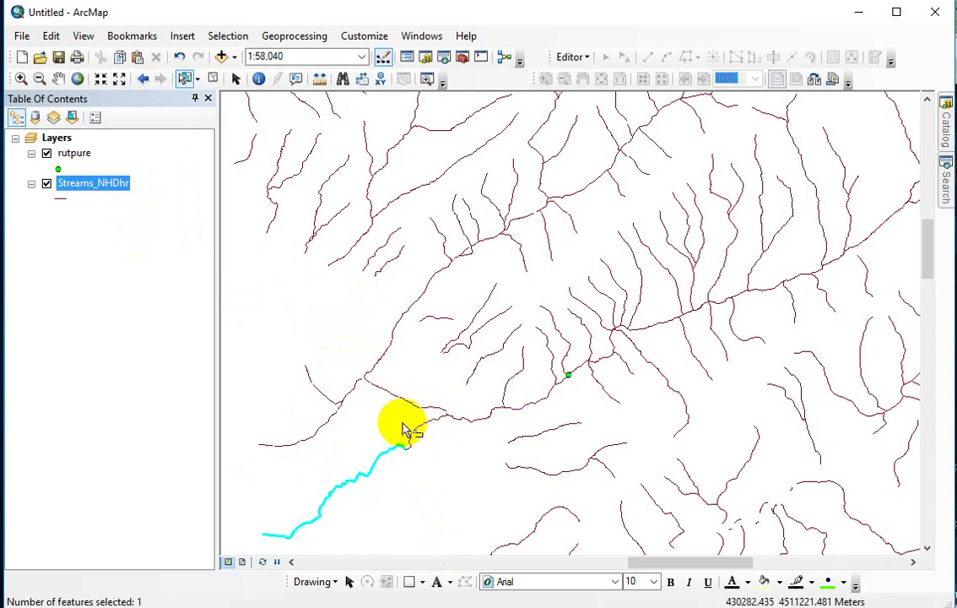
{"action": "left_click_drag", "start_coordinate": [404, 424], "coordinate": [448, 445]}
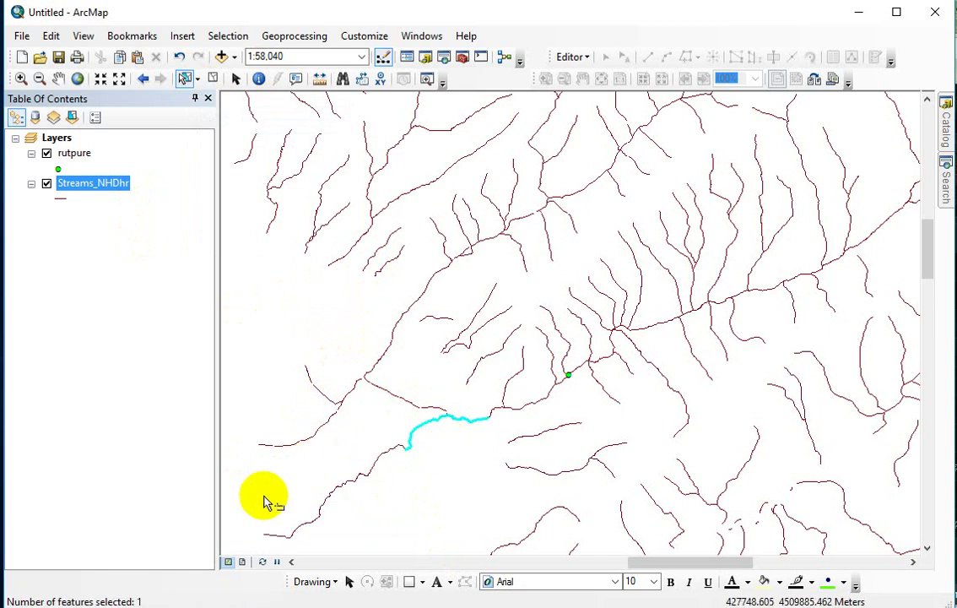
{"action": "left_click_drag", "start_coordinate": [241, 471], "coordinate": [372, 512]}
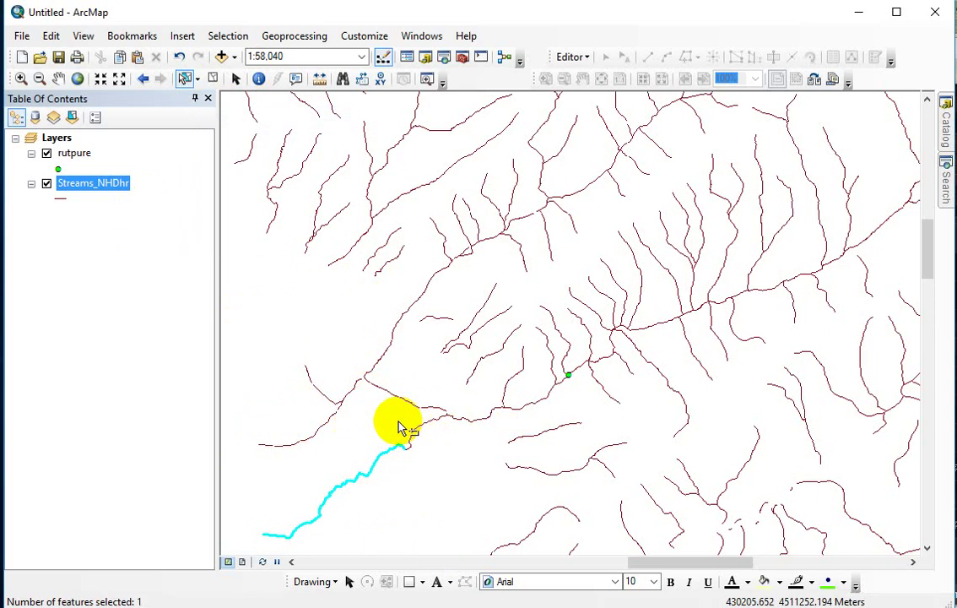
{"action": "left_click_drag", "start_coordinate": [399, 425], "coordinate": [452, 453]}
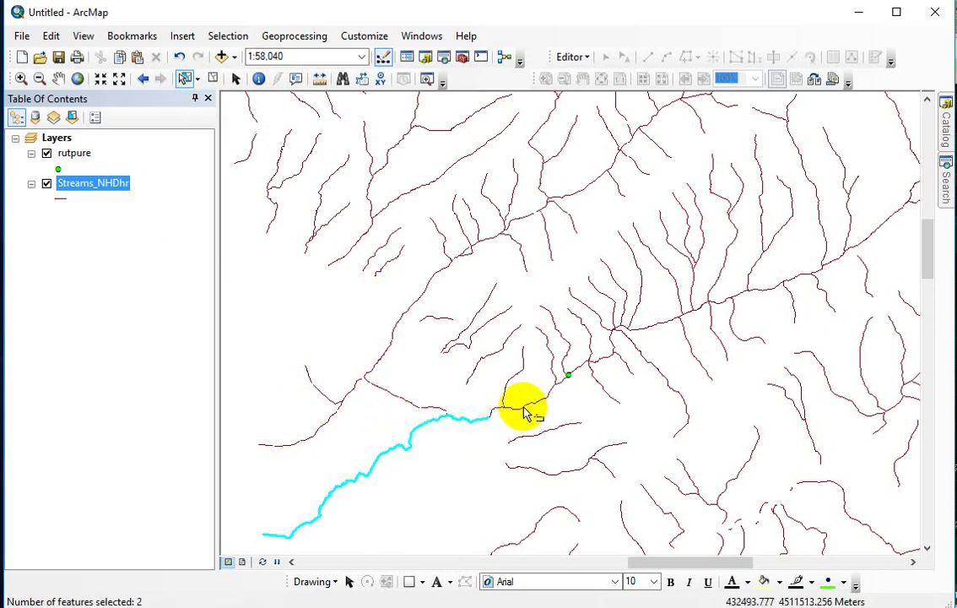
{"action": "left_click_drag", "start_coordinate": [523, 398], "coordinate": [571, 419]}
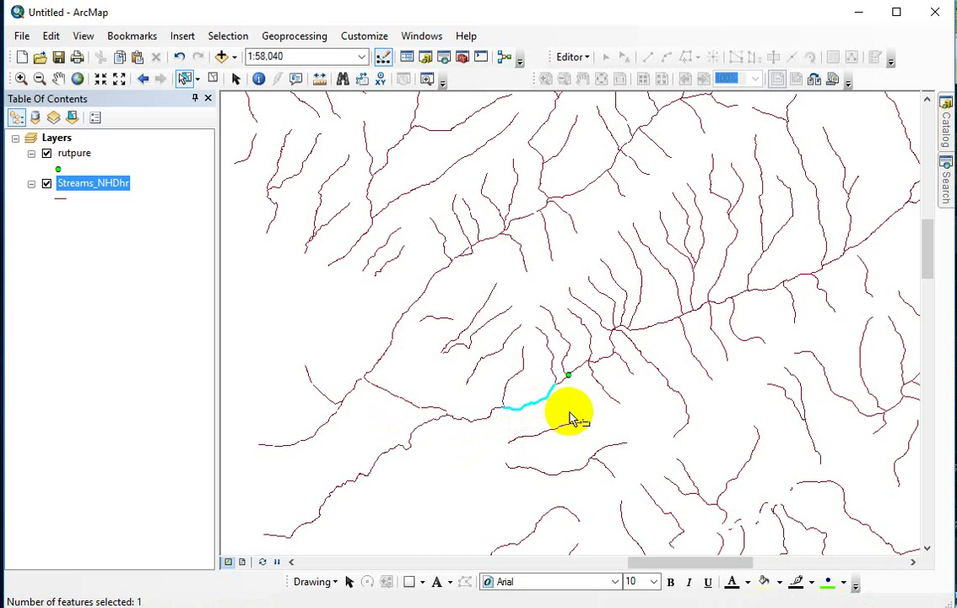
{"action": "left_click_drag", "start_coordinate": [358, 423], "coordinate": [498, 454]}
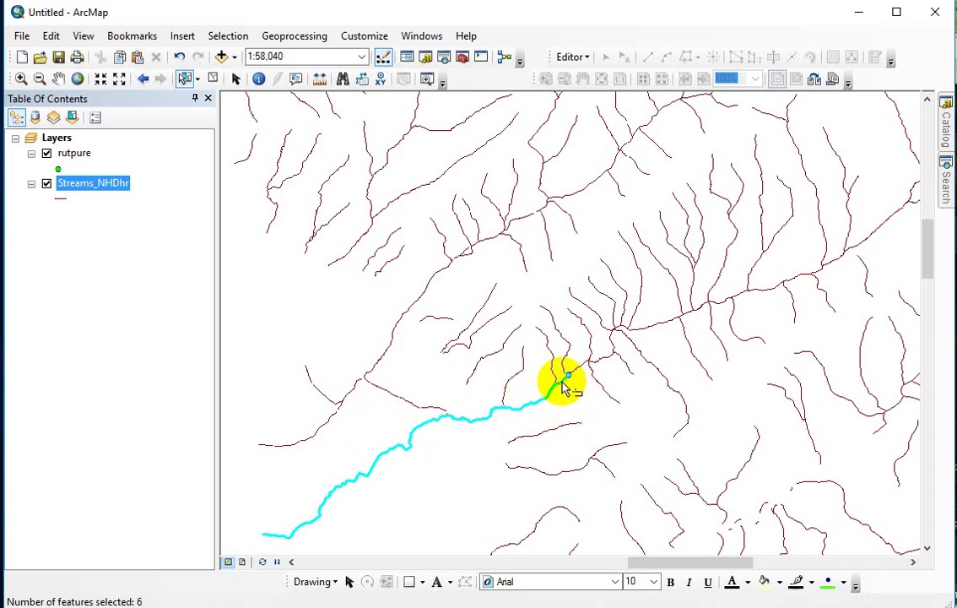
Step: Zoom in at the rupture point and add the adjoining short piece to the selection
{"action": "left_click", "coordinate": [20, 78]}
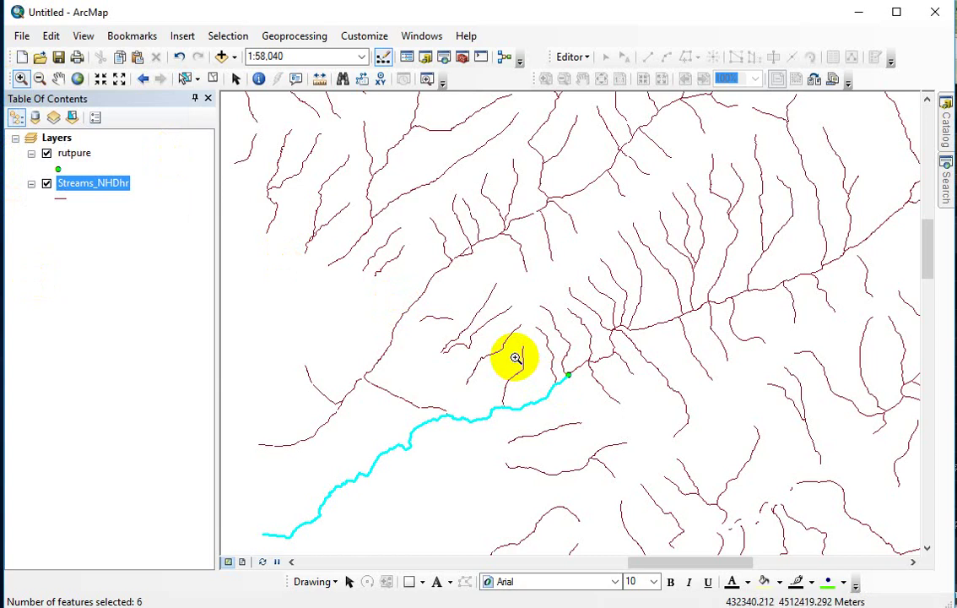
{"action": "left_click_drag", "start_coordinate": [515, 358], "coordinate": [596, 413]}
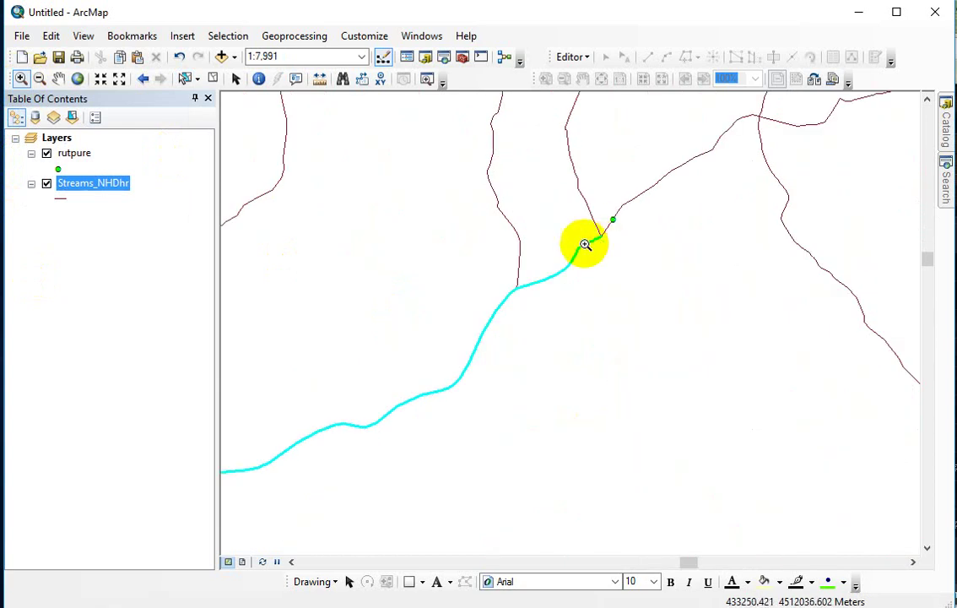
{"action": "left_click", "coordinate": [185, 78]}
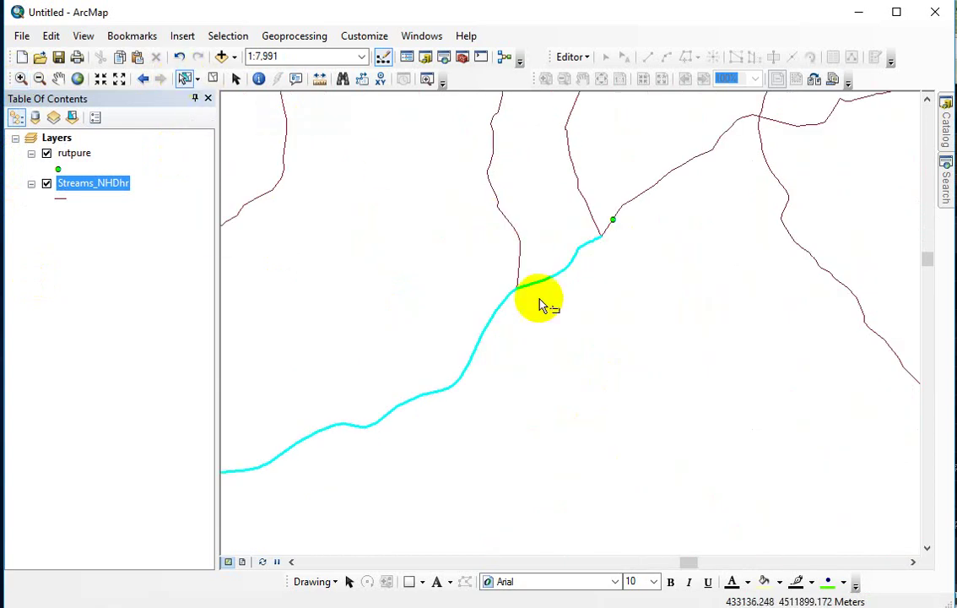
{"action": "left_click", "coordinate": [607, 228]}
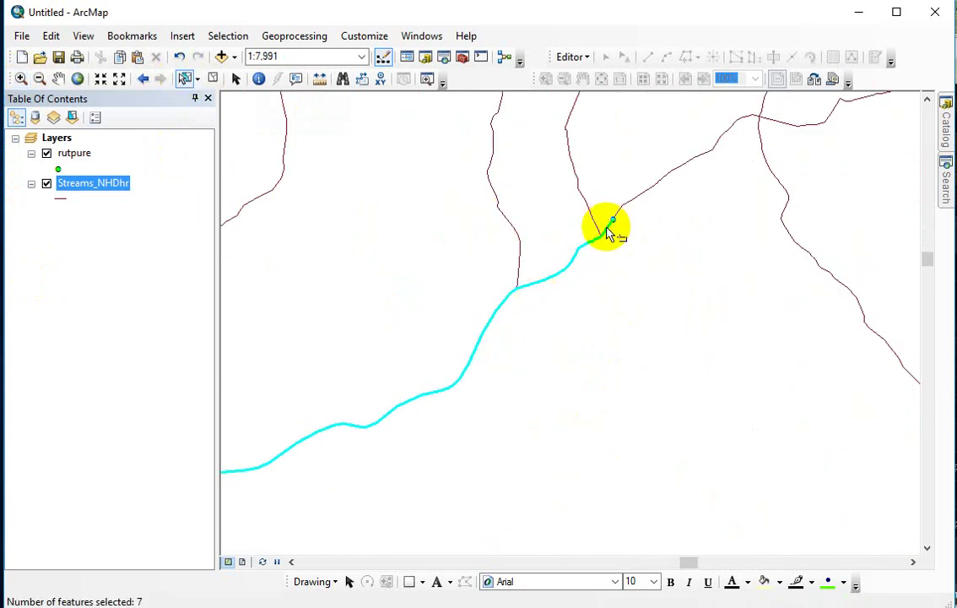
Step: Pan south-west along the selected creek to confirm it runs unbroken to its end
{"action": "left_click", "coordinate": [57, 79]}
{"action": "left_click_drag", "start_coordinate": [457, 460], "coordinate": [739, 385]}
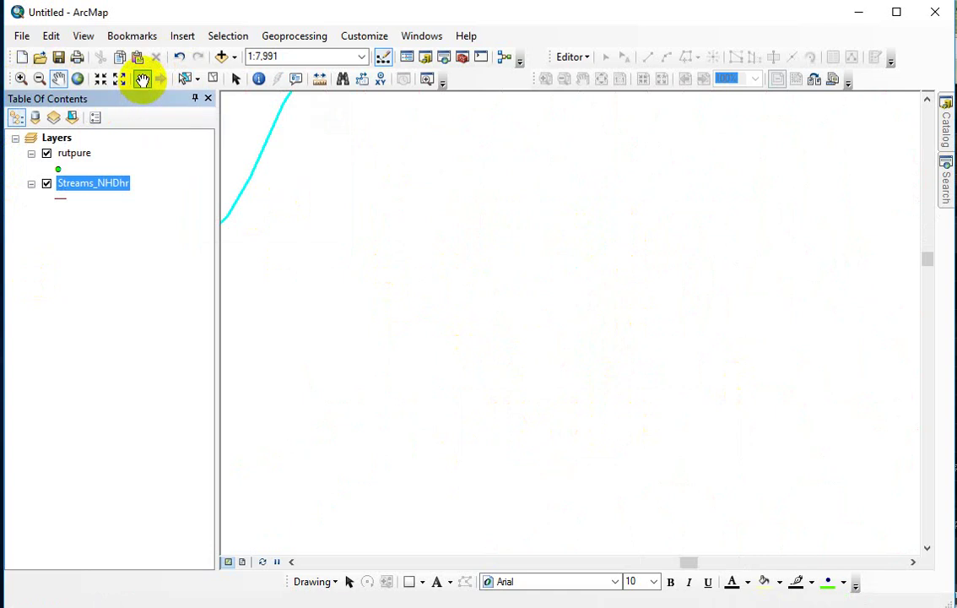
{"action": "left_click_drag", "start_coordinate": [462, 445], "coordinate": [722, 376]}
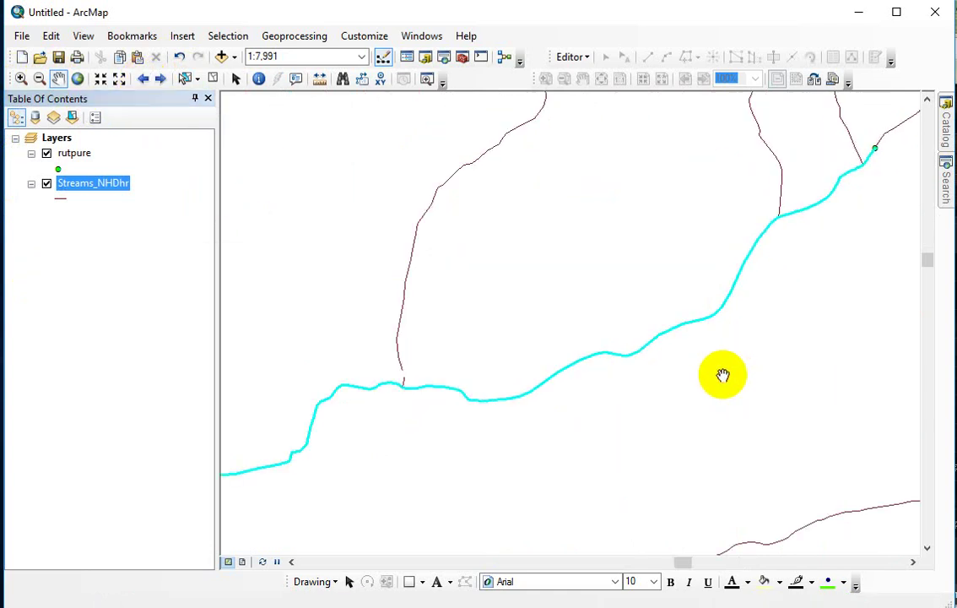
{"action": "left_click_drag", "start_coordinate": [443, 434], "coordinate": [676, 412]}
{"action": "left_click_drag", "start_coordinate": [478, 495], "coordinate": [585, 492]}
{"action": "left_click_drag", "start_coordinate": [376, 517], "coordinate": [544, 488]}
{"action": "left_click_drag", "start_coordinate": [448, 510], "coordinate": [733, 306]}
{"action": "left_click_drag", "start_coordinate": [500, 449], "coordinate": [740, 261]}
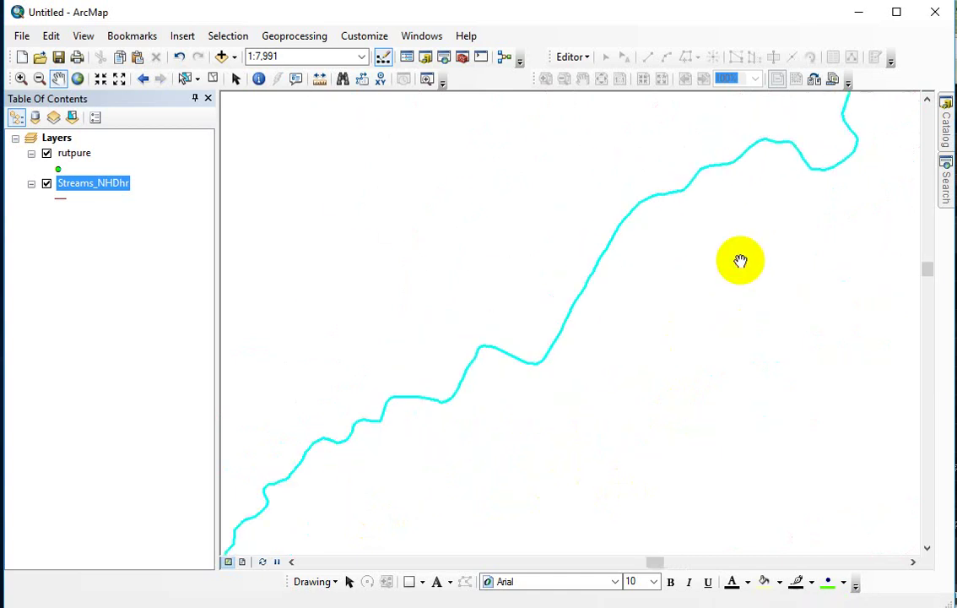
{"action": "left_click_drag", "start_coordinate": [549, 410], "coordinate": [711, 325]}
{"action": "left_click_drag", "start_coordinate": [524, 454], "coordinate": [640, 265]}
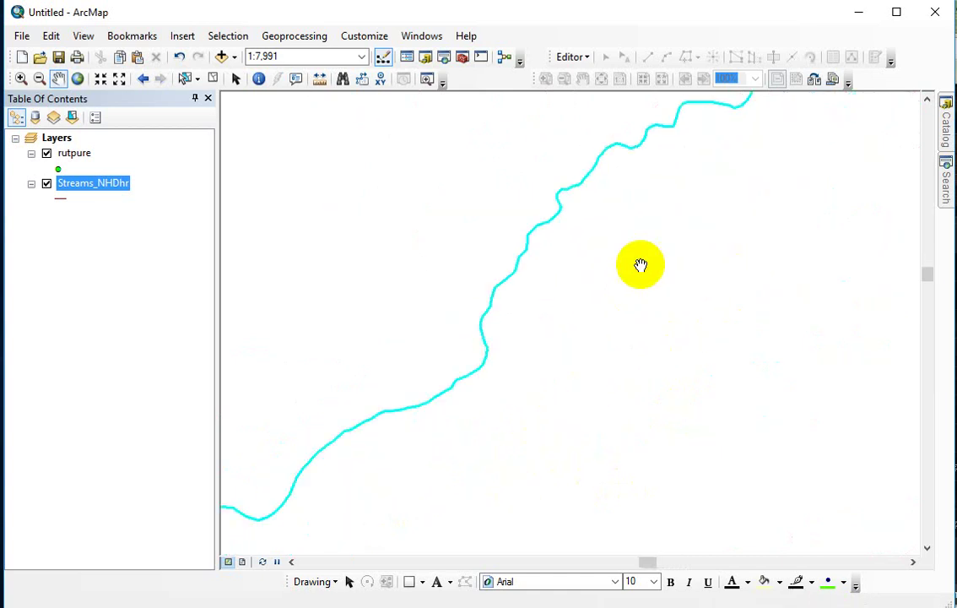
{"action": "left_click_drag", "start_coordinate": [586, 414], "coordinate": [707, 272]}
{"action": "left_click_drag", "start_coordinate": [471, 385], "coordinate": [672, 357]}
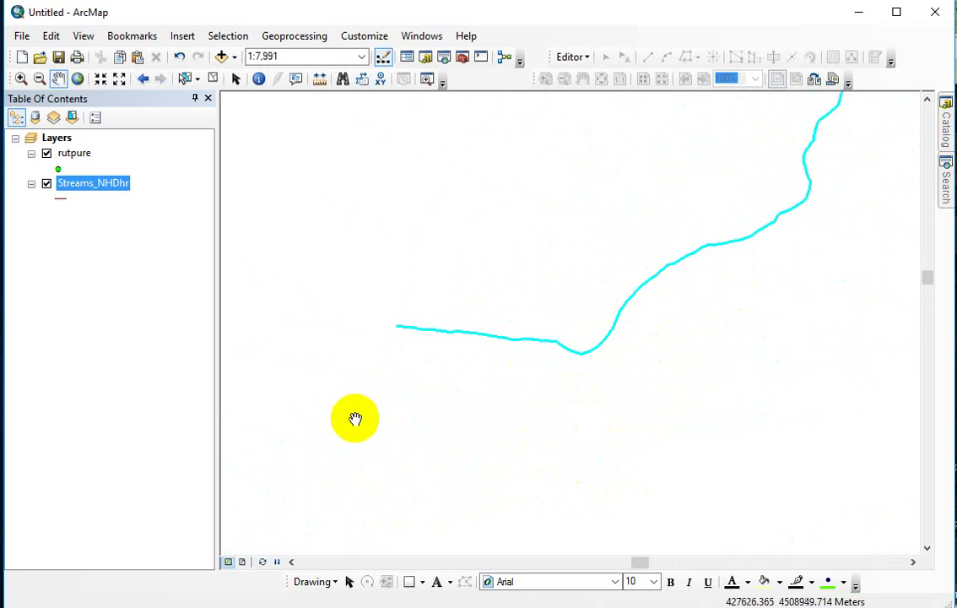
{"action": "left_click_drag", "start_coordinate": [355, 419], "coordinate": [472, 438]}
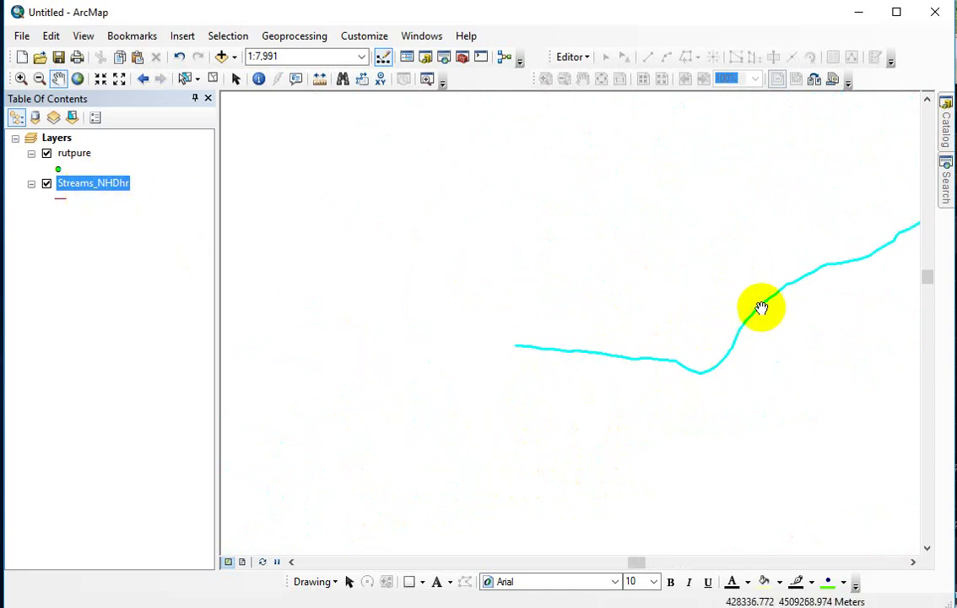
Step: Open Export Data for the selected Streams_NHDhr features, targeting Export_Output_2.shp
{"action": "right_click", "coordinate": [82, 191]}
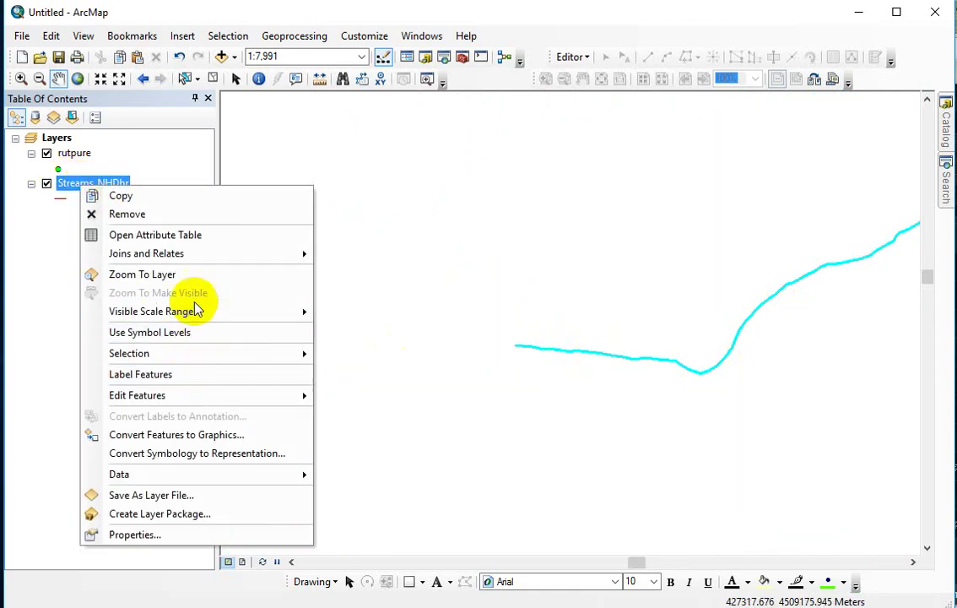
{"action": "mouse_move", "coordinate": [208, 476]}
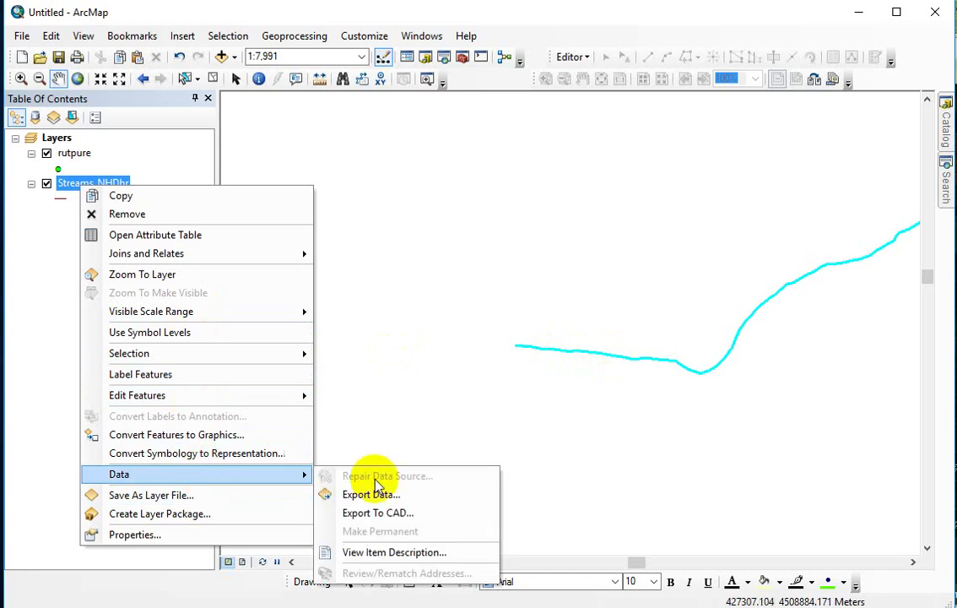
{"action": "left_click", "coordinate": [419, 498]}
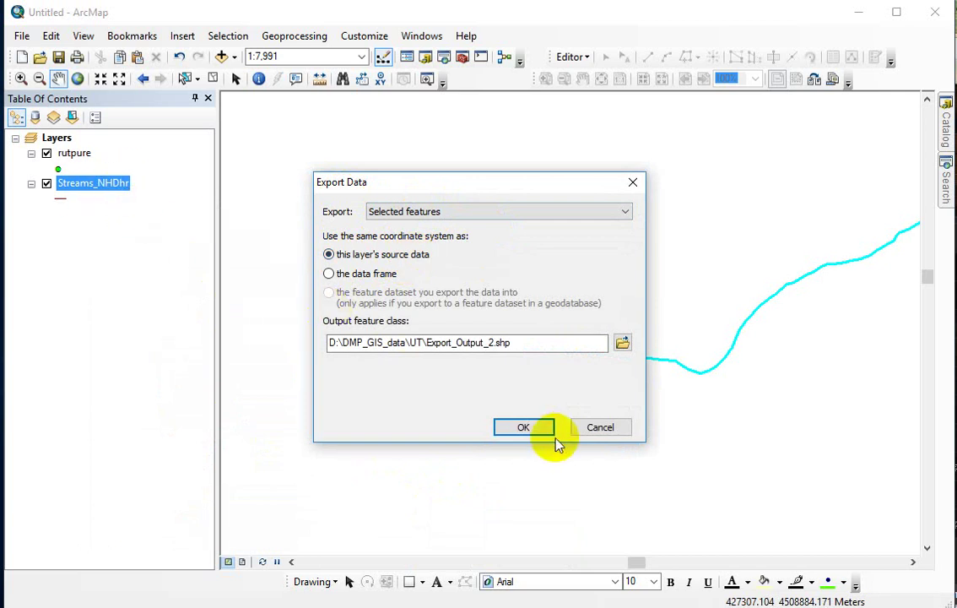
{"action": "left_click", "coordinate": [627, 342]}
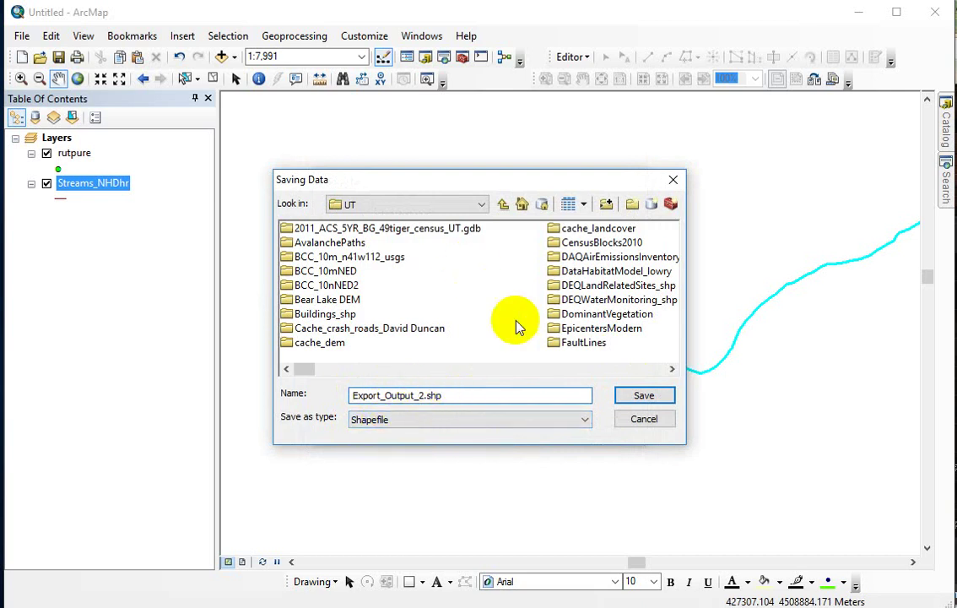
{"action": "left_click", "coordinate": [652, 422]}
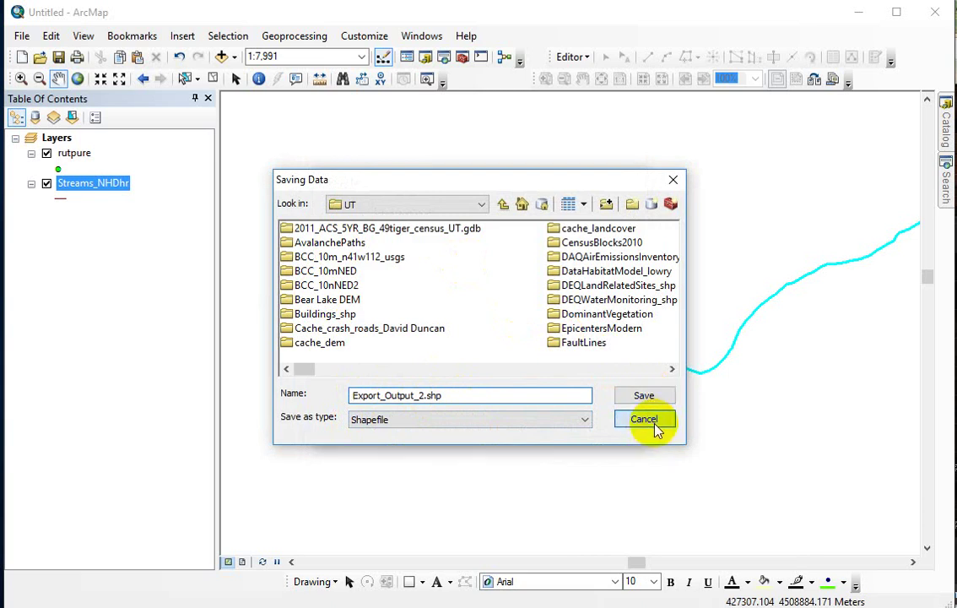